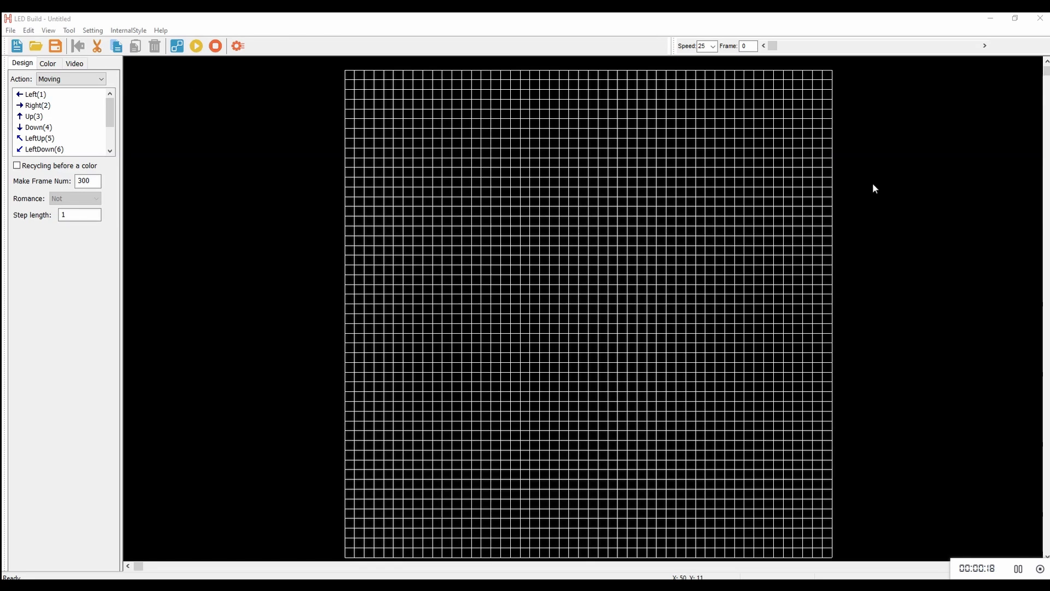
Open the sculpt settings window and create a new layout 100 pixels wide and 100 pixels high.
left_click(93, 31)
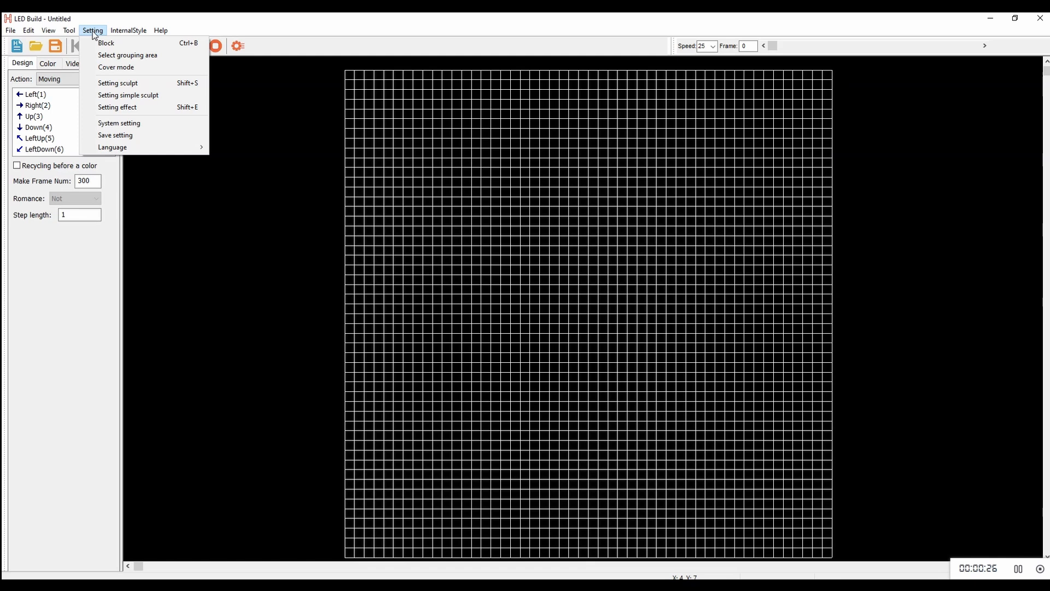
left_click(152, 86)
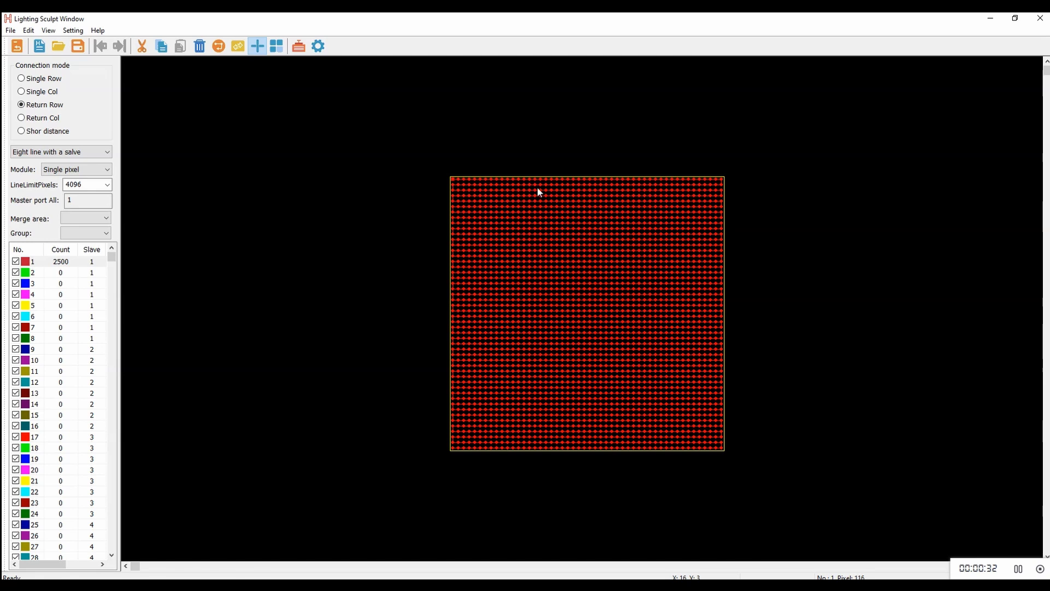
left_click(11, 31)
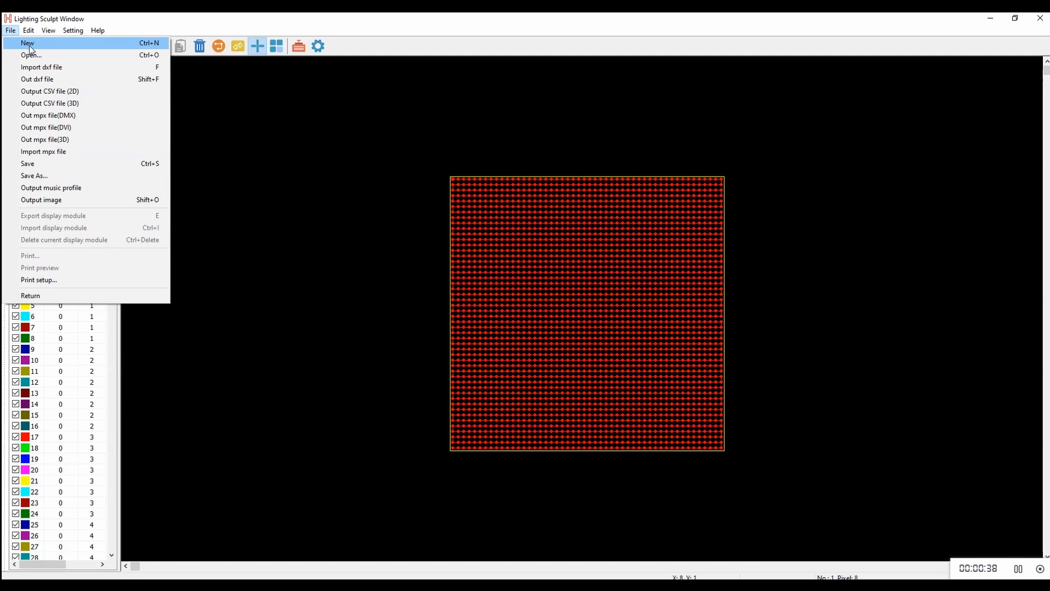
left_click(74, 44)
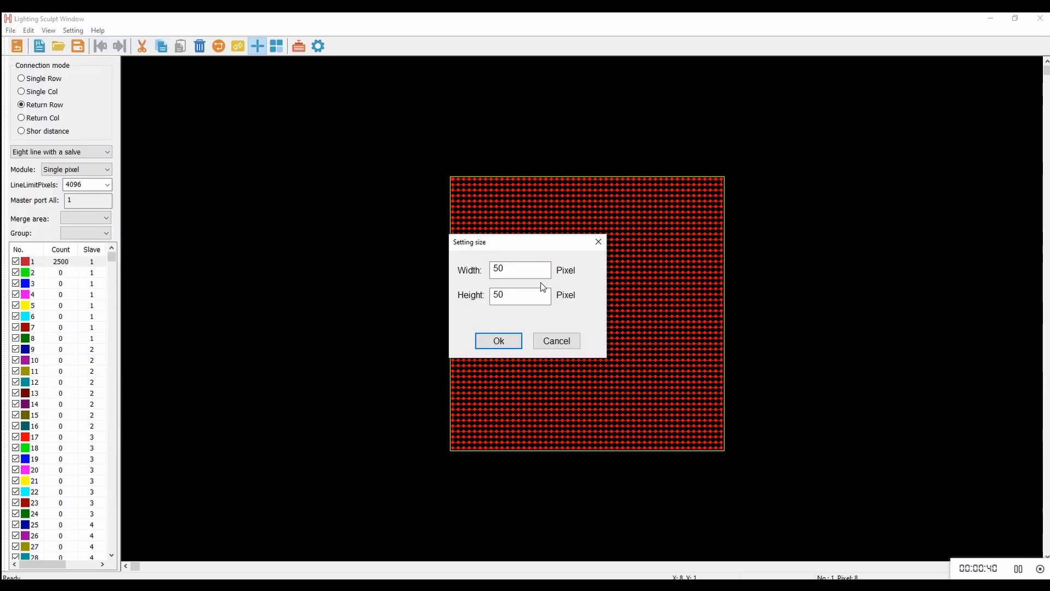
left_click(520, 274)
left_click_drag(533, 275, 492, 296)
type("100")
type("1")
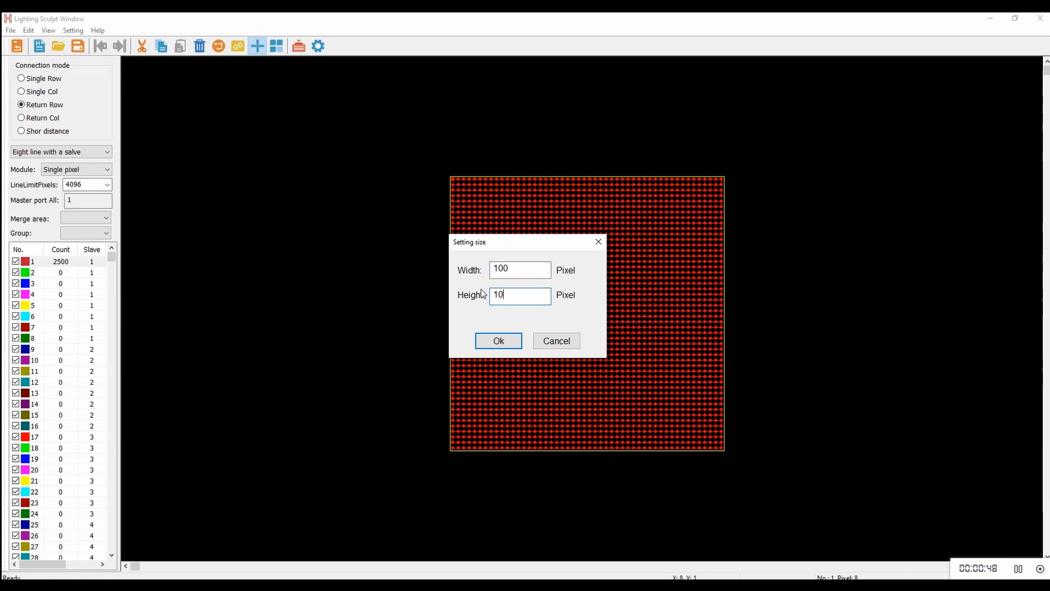
type("00")
left_click(498, 341)
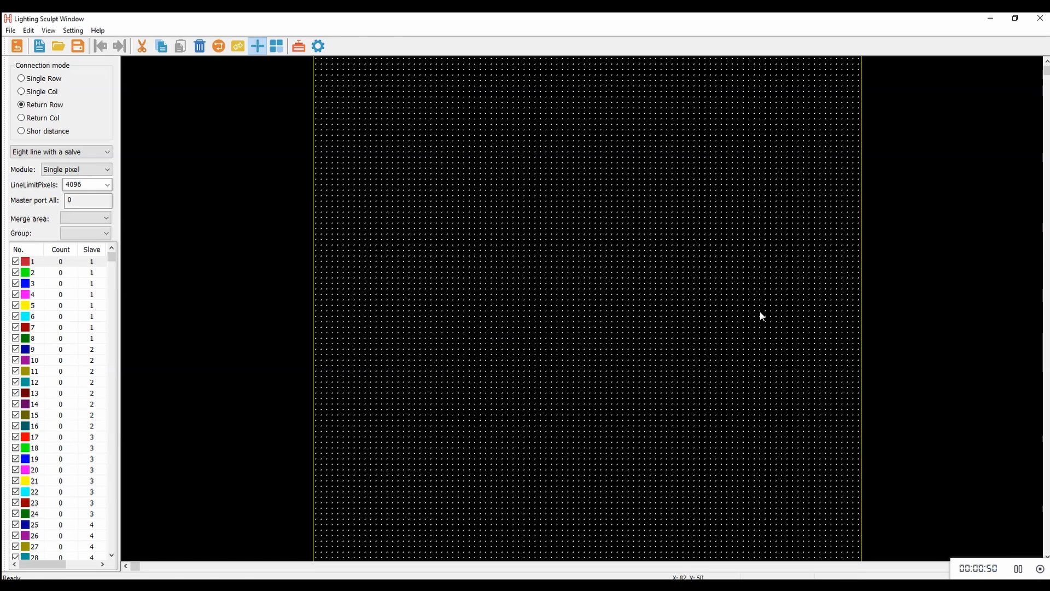
Wire the entire pixel grid in one selection and save the layout to the Desktop as 1.
scroll(587, 315, "down", 1)
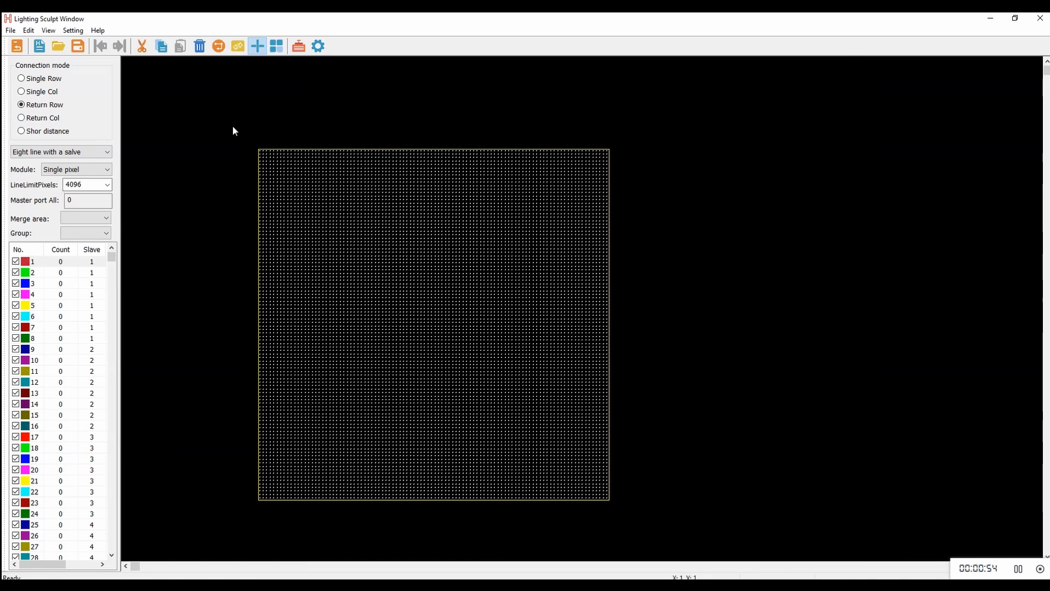
left_click_drag(233, 129, 652, 510)
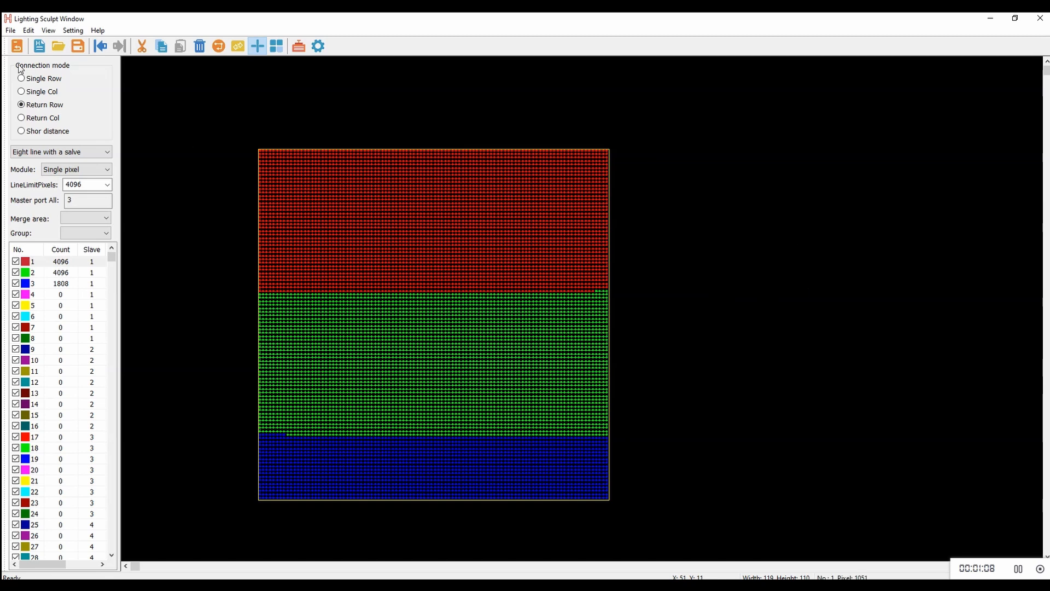
left_click(10, 30)
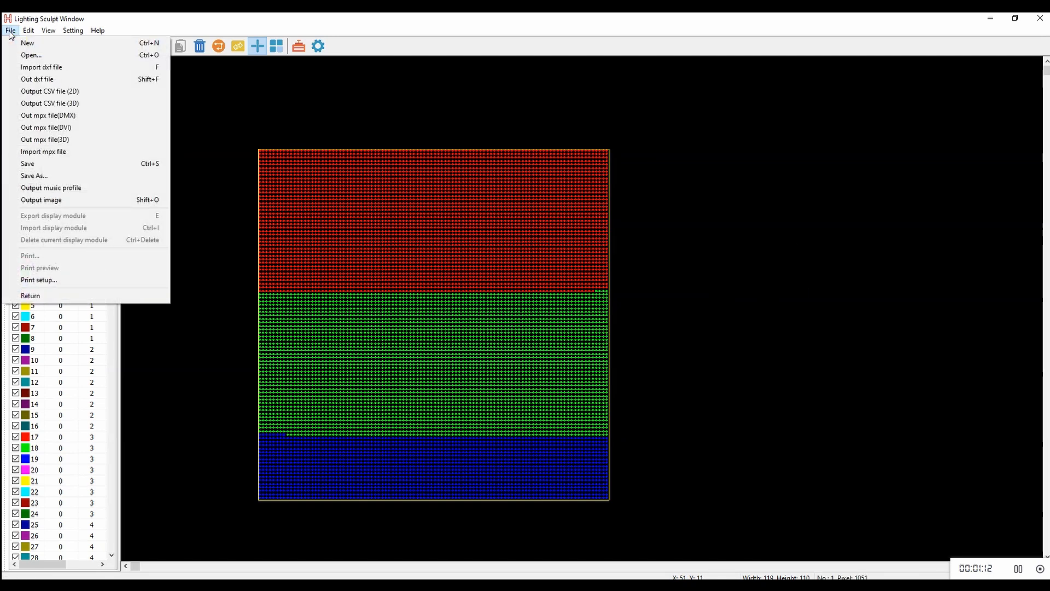
left_click(36, 167)
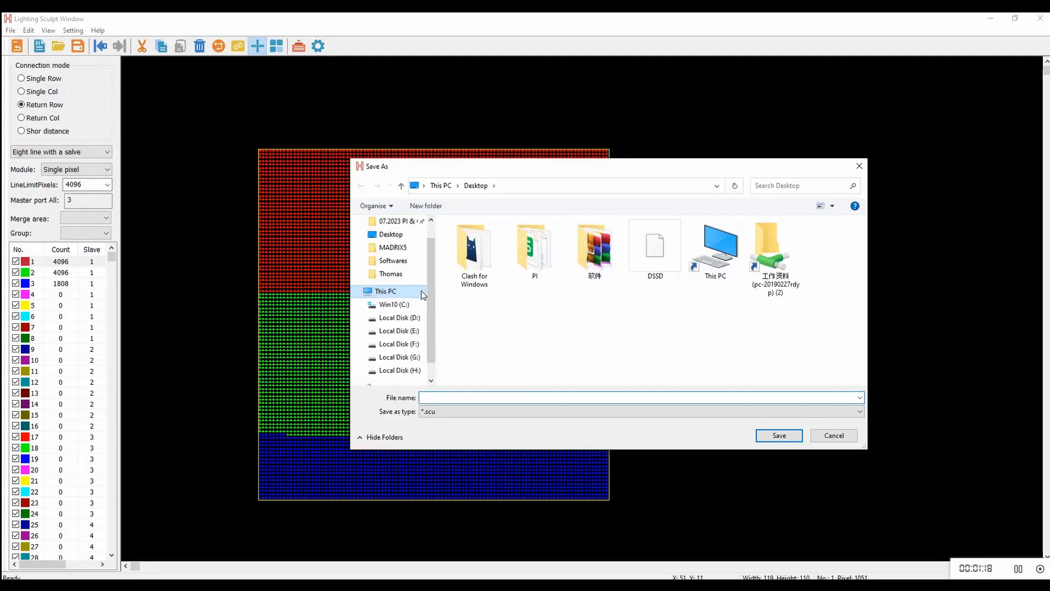
left_click(403, 236)
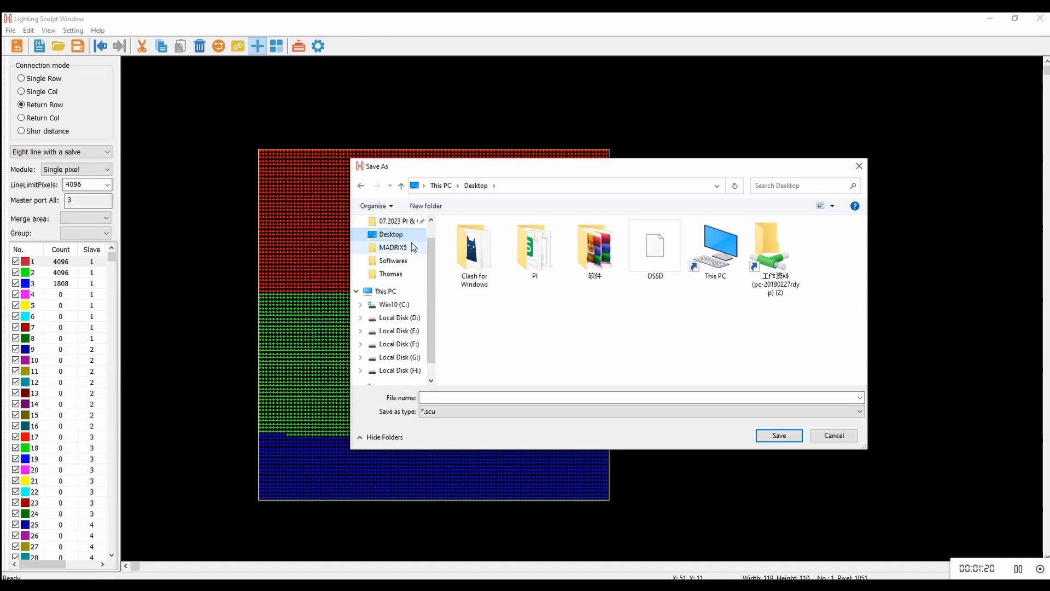
left_click(434, 398)
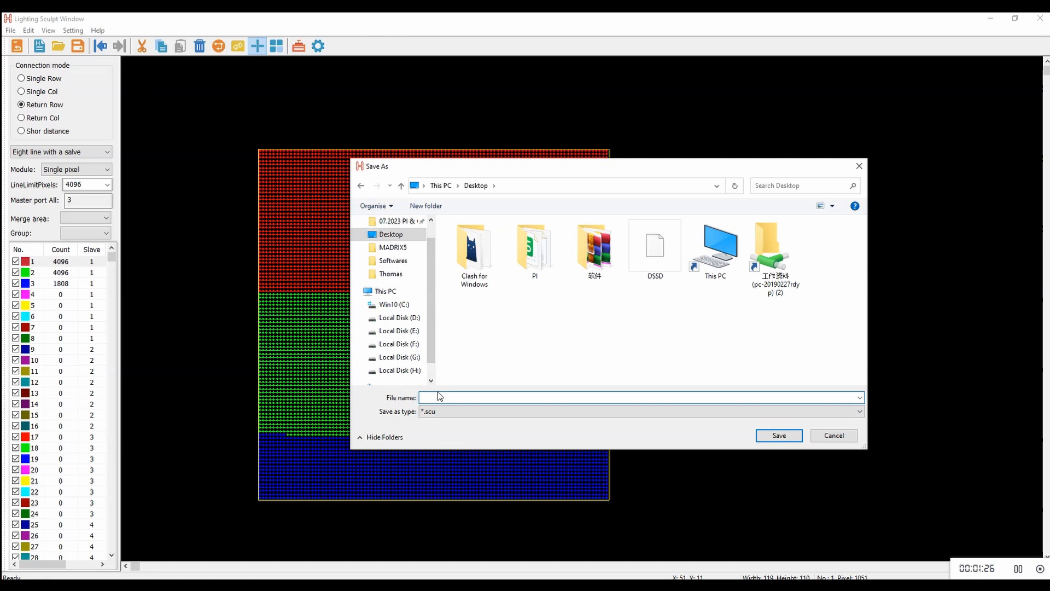
type("1")
left_click(772, 436)
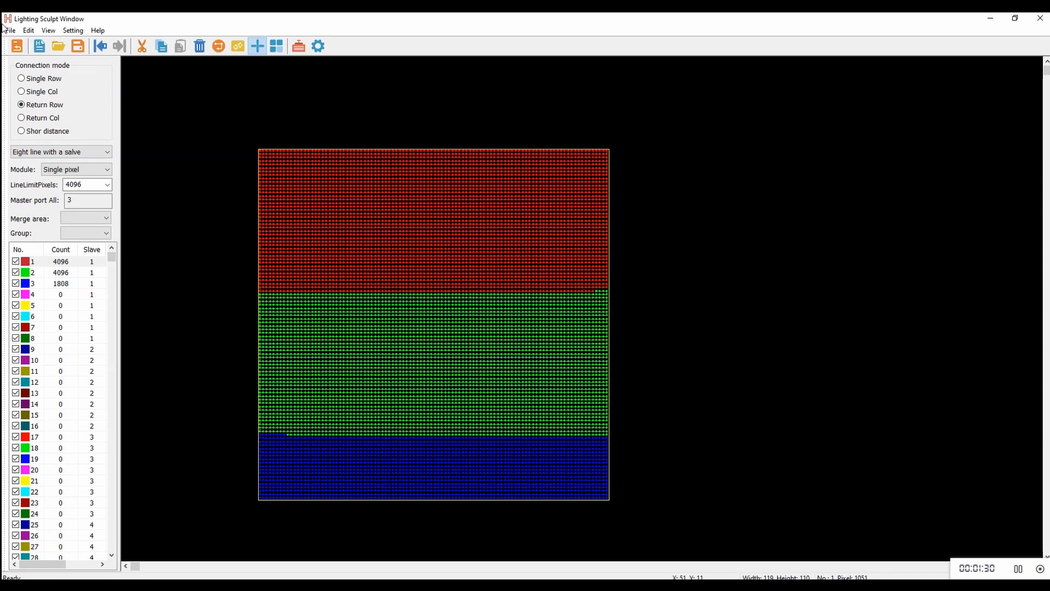
Export the layout as a DVI mpx file named TY on the Desktop.
left_click(10, 31)
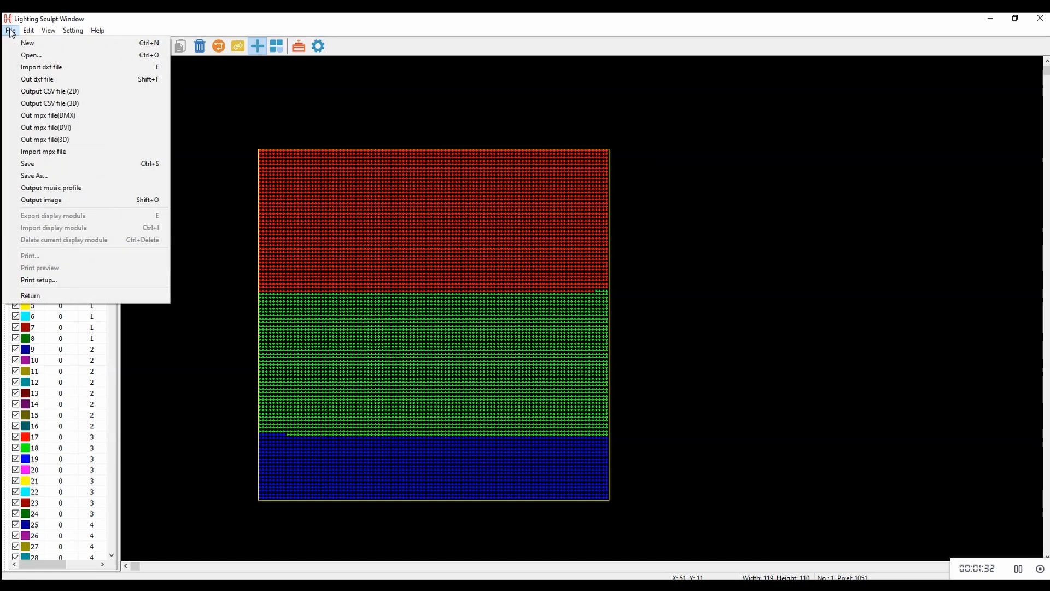
left_click(53, 131)
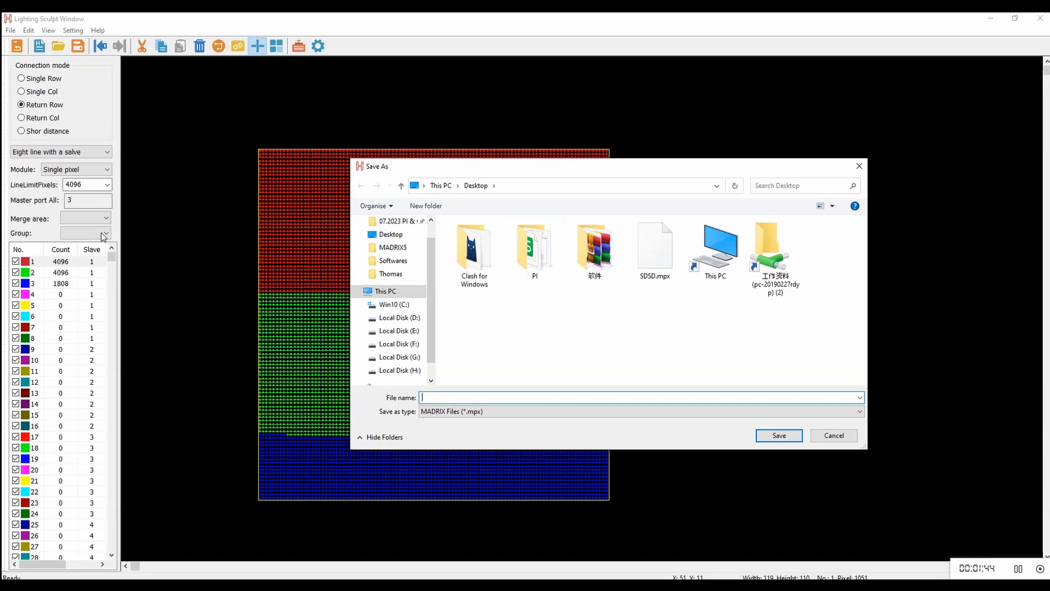
left_click(401, 235)
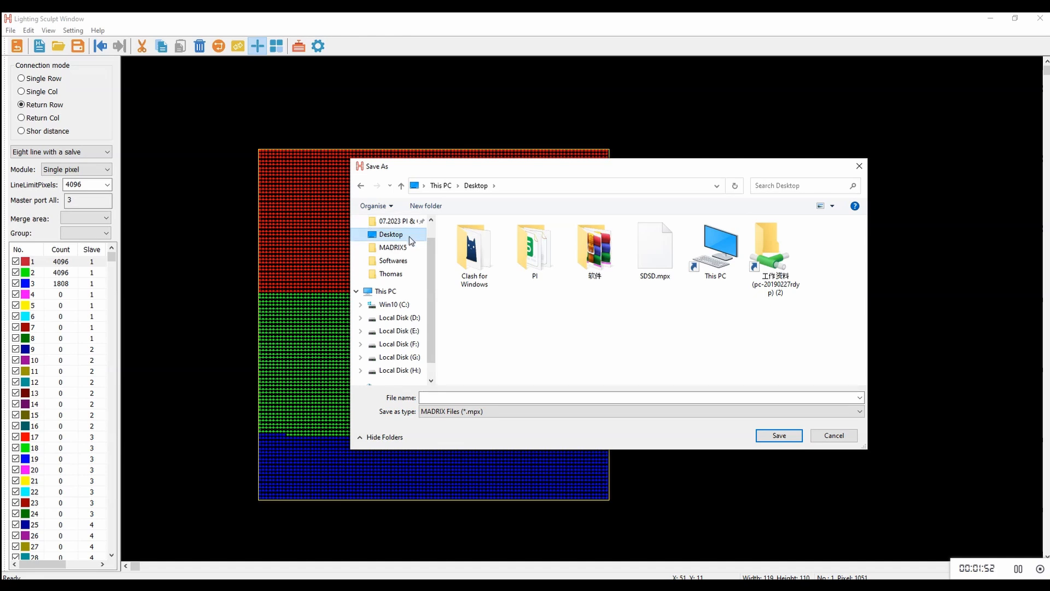
key("t")
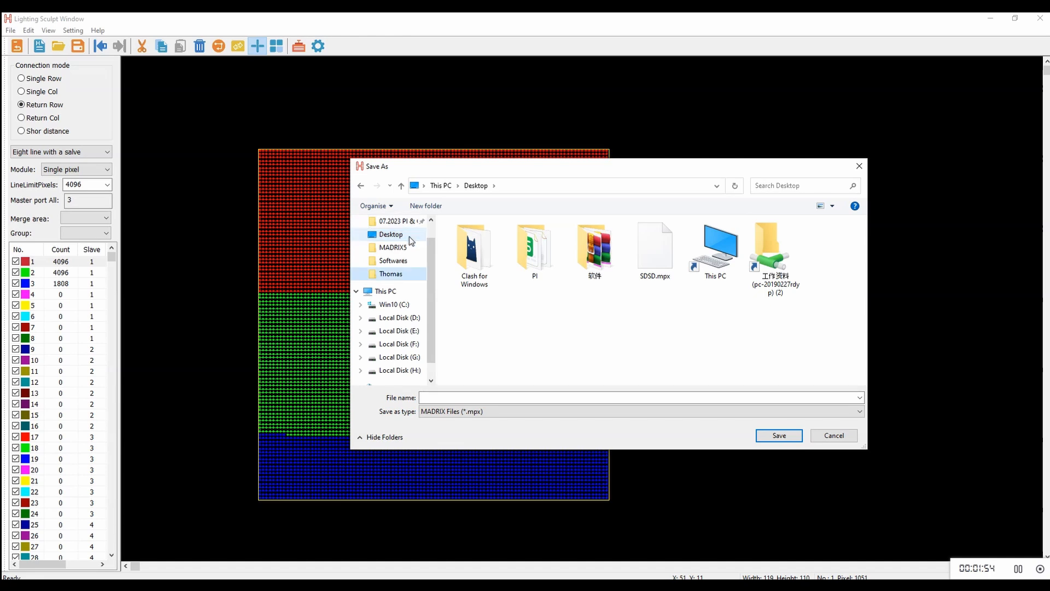
left_click(409, 235)
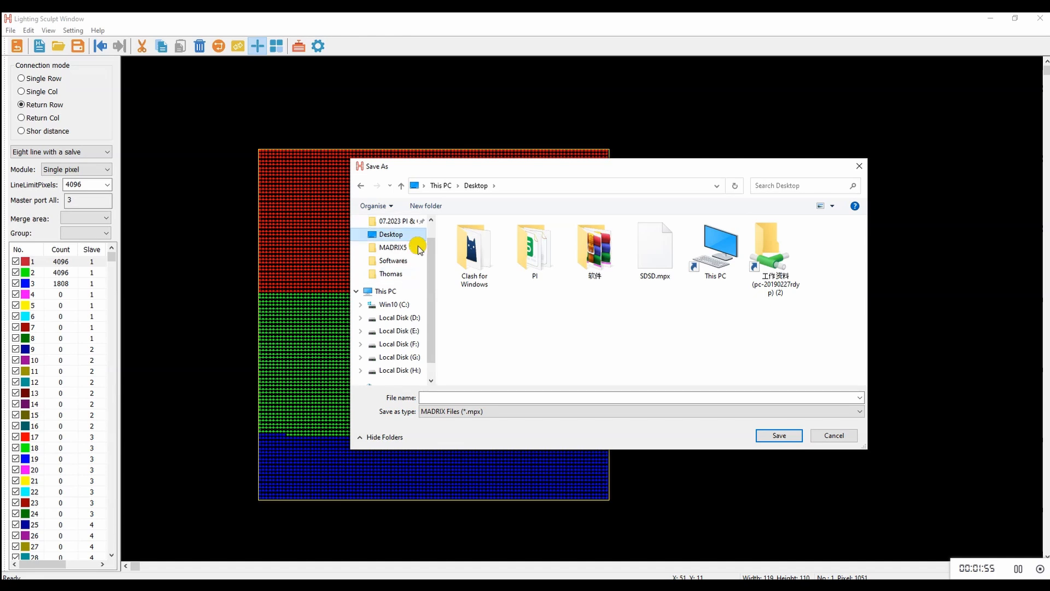
left_click(449, 397)
type("TY")
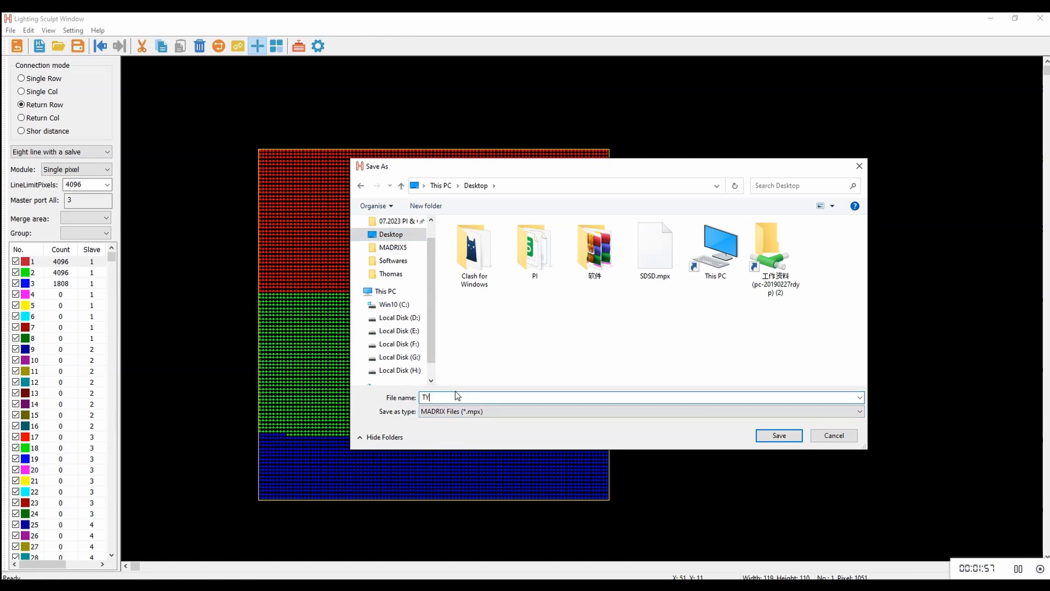
left_click(767, 436)
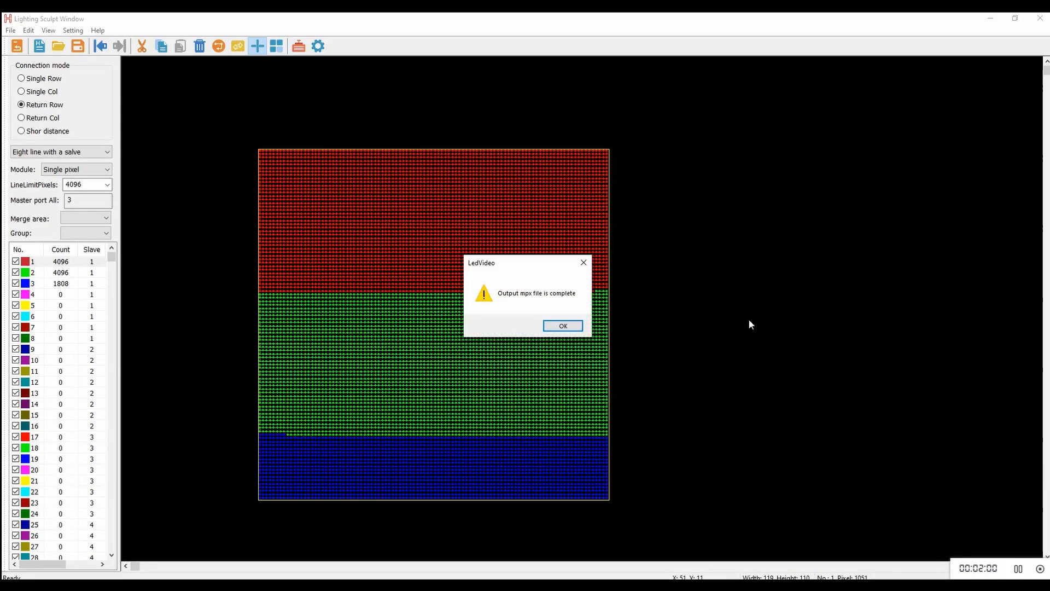
left_click(573, 326)
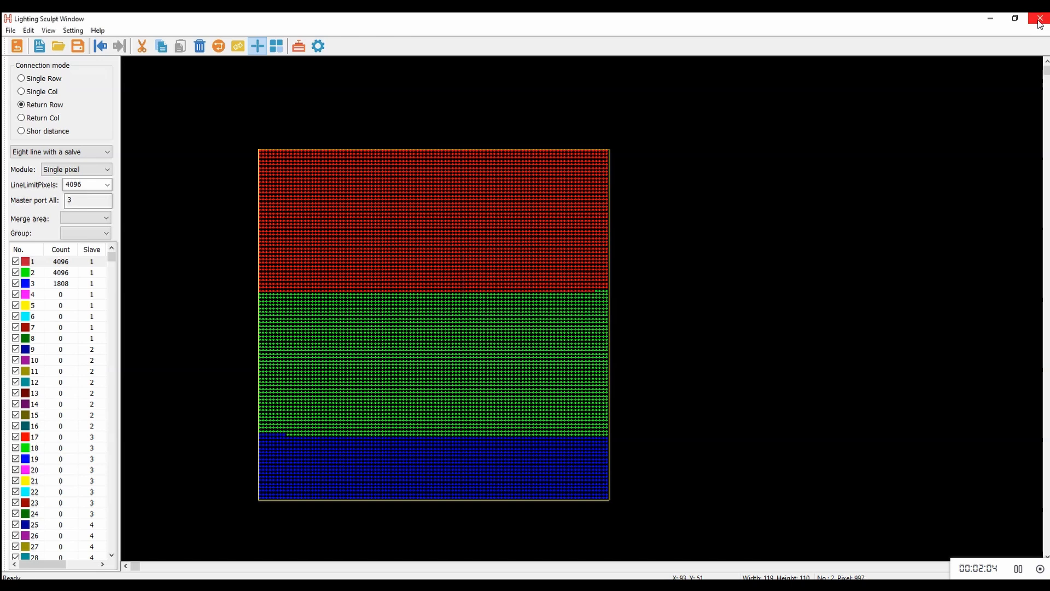
Minimize the sculpt window, launch MADRIX 5 from the desktop and dismiss the software update notice.
left_click(992, 19)
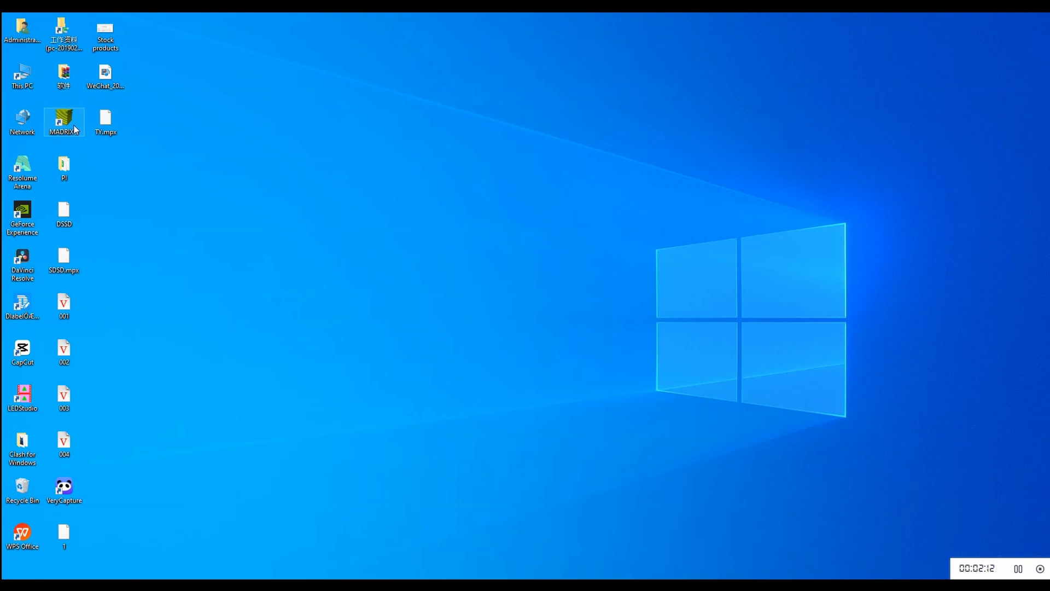
double_click(76, 130)
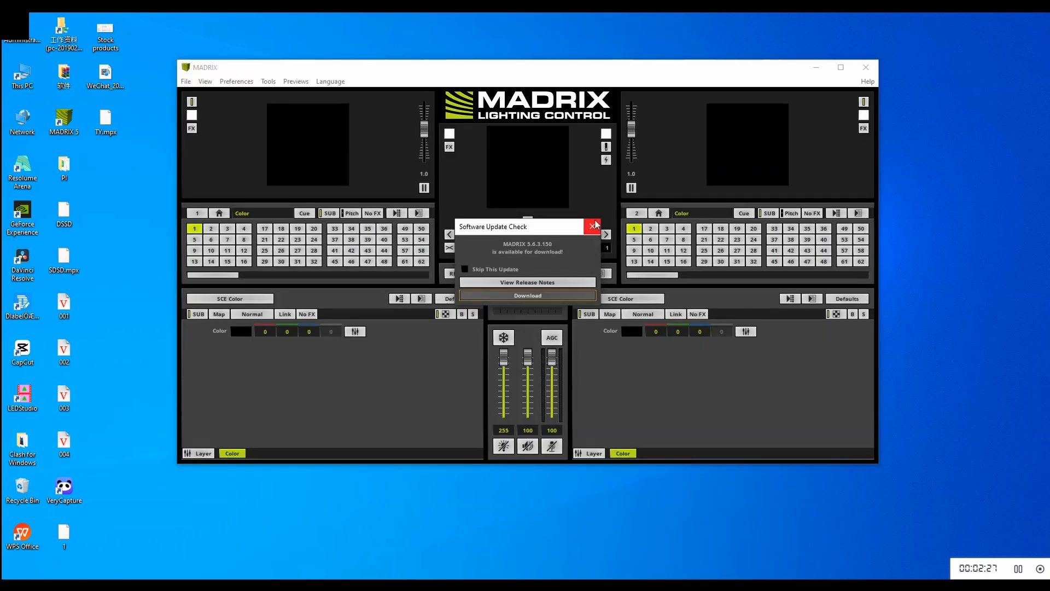
left_click(594, 224)
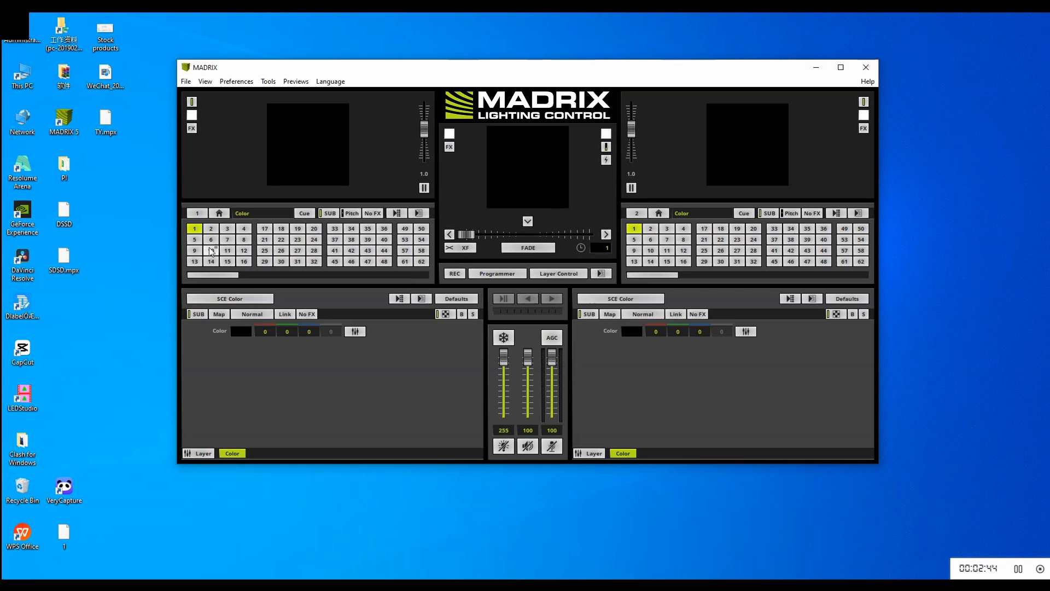
Assign the SCE Color Change effect to storage place 1 of the left deck.
left_click(249, 300)
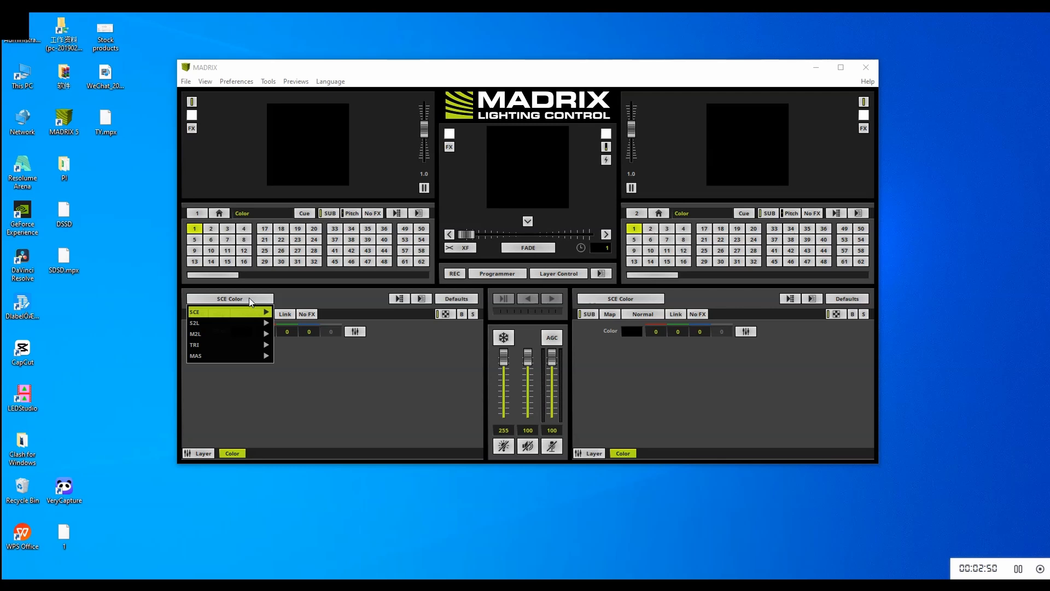
mouse_move(251, 312)
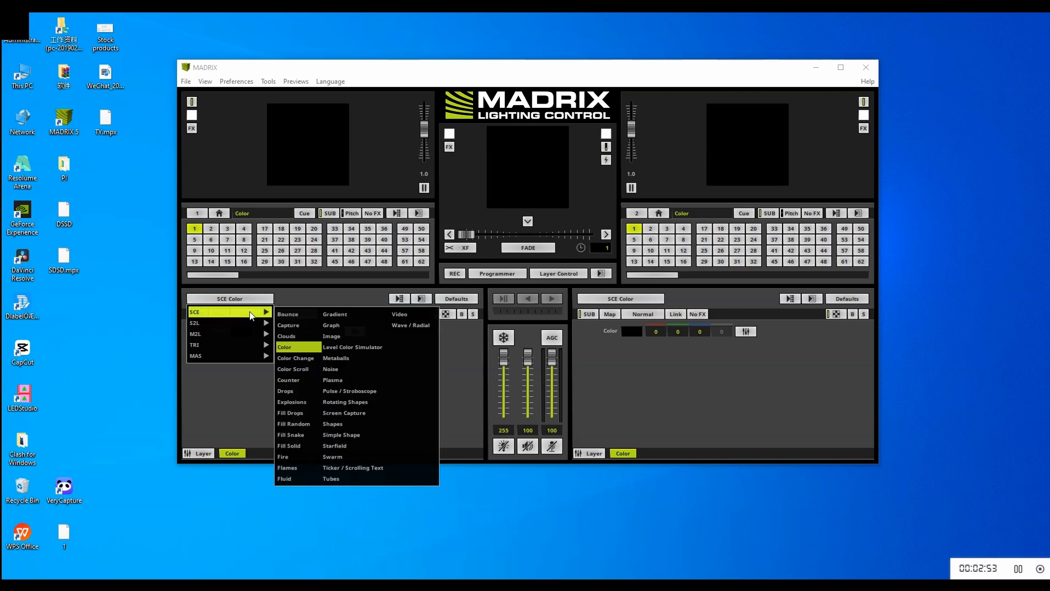
left_click(301, 359)
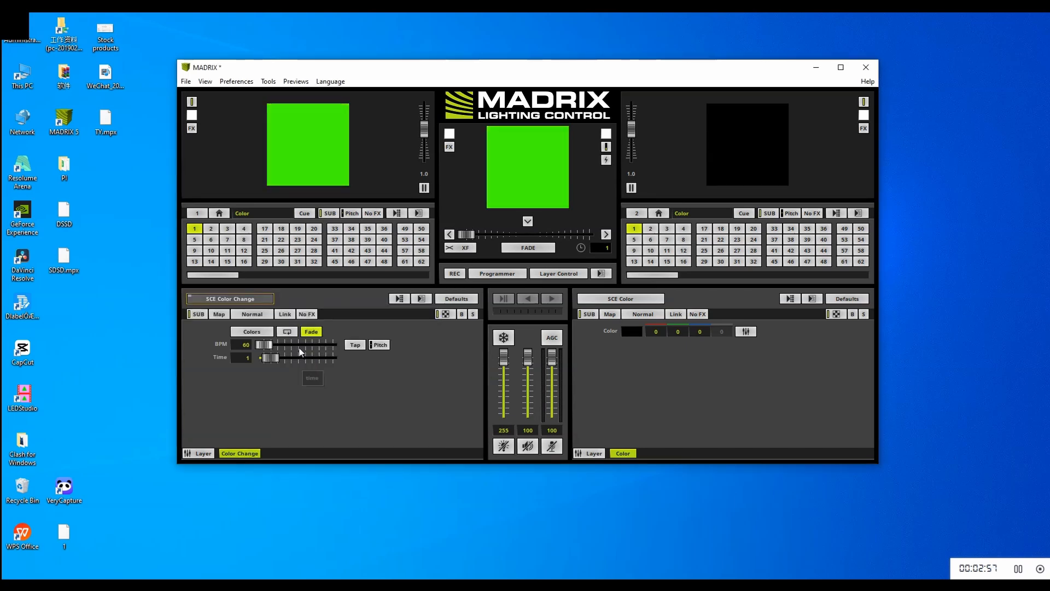
Select storage place 2 of the left deck and assign the SCE Wave / Radial effect to it.
left_click(216, 233)
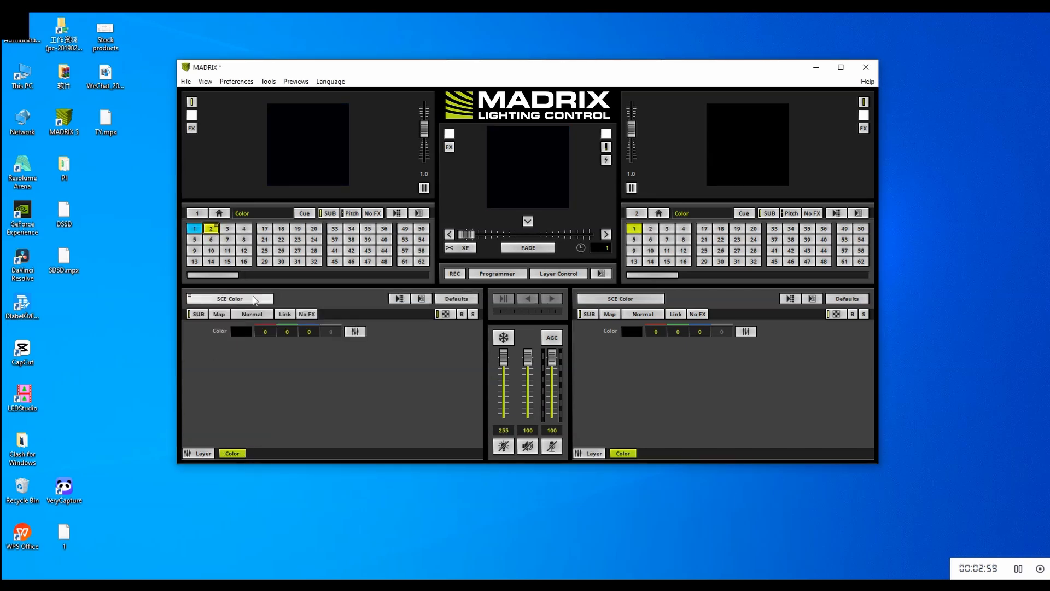
left_click(268, 300)
mouse_move(267, 312)
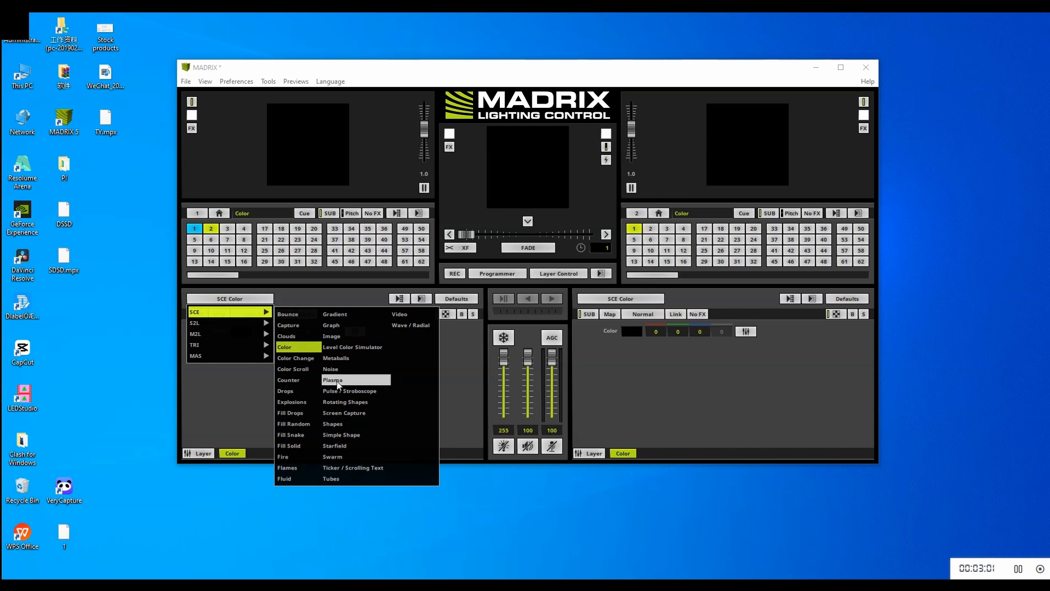
left_click(411, 325)
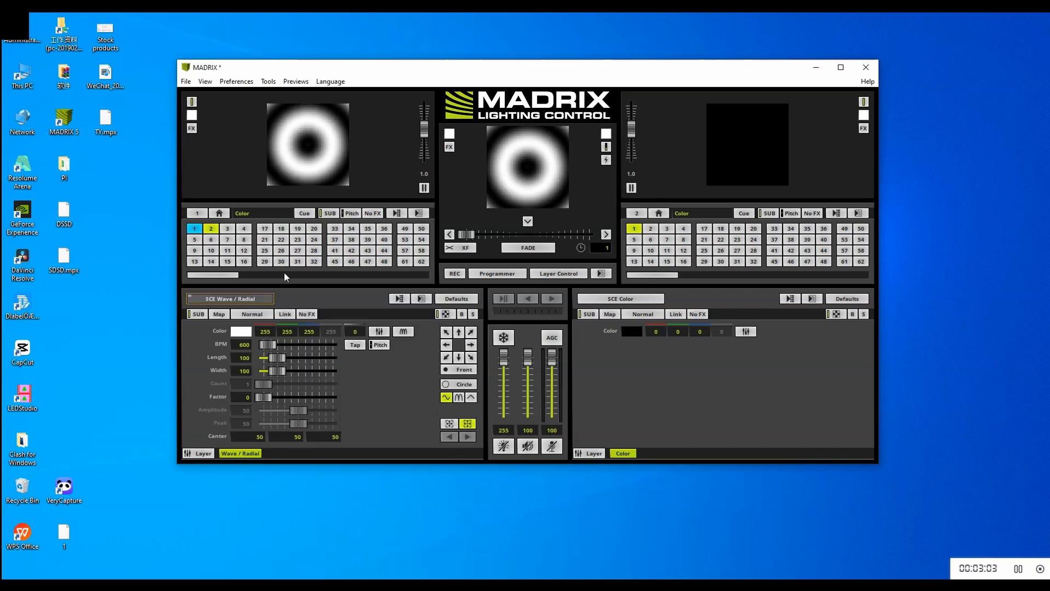
Select storage place 3 of the left deck and assign the SCE Plasma effect to it.
left_click(226, 230)
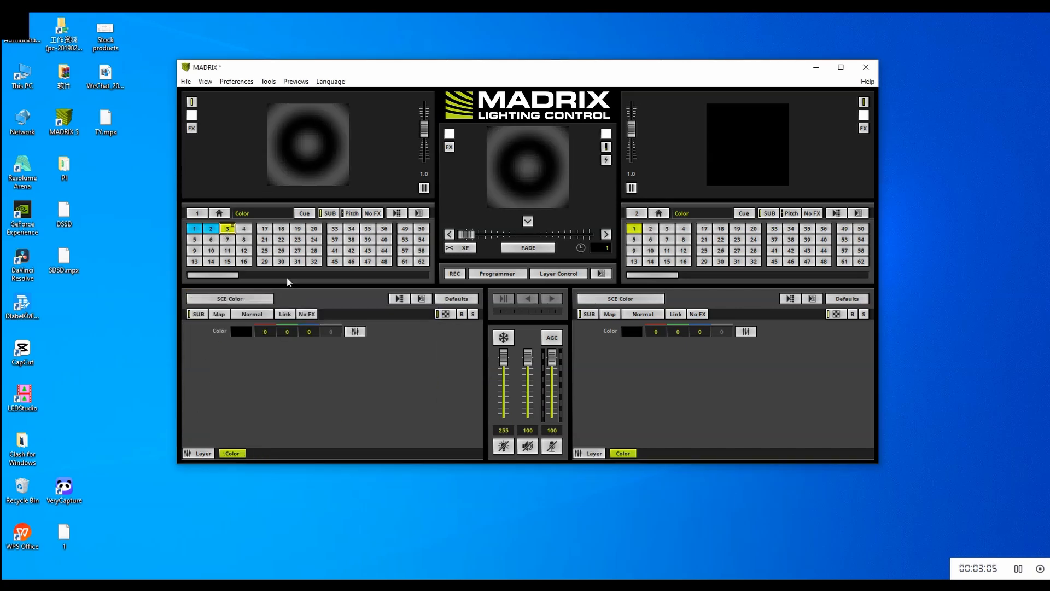
left_click(256, 300)
mouse_move(268, 313)
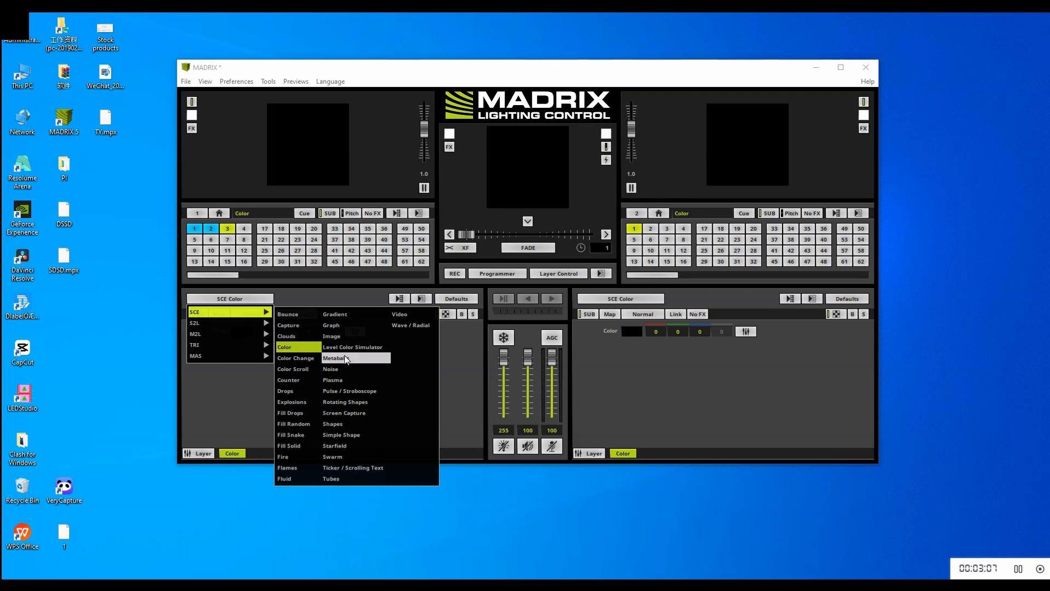
left_click(351, 391)
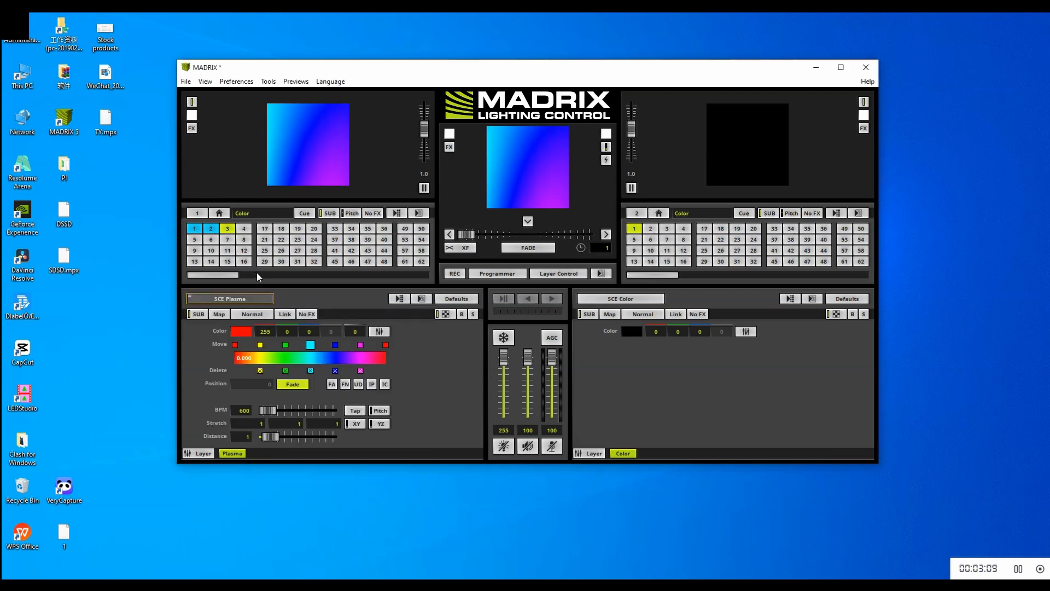
Select storage place 4 of the left deck and assign the SCE Fill Snake effect to it.
left_click(244, 228)
left_click(262, 300)
mouse_move(263, 311)
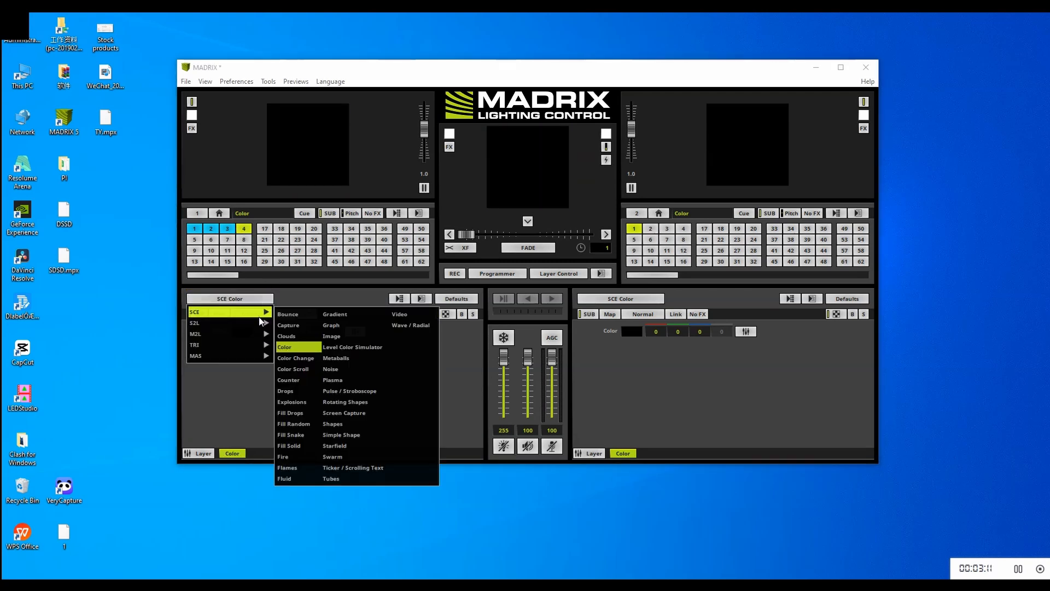
left_click(300, 435)
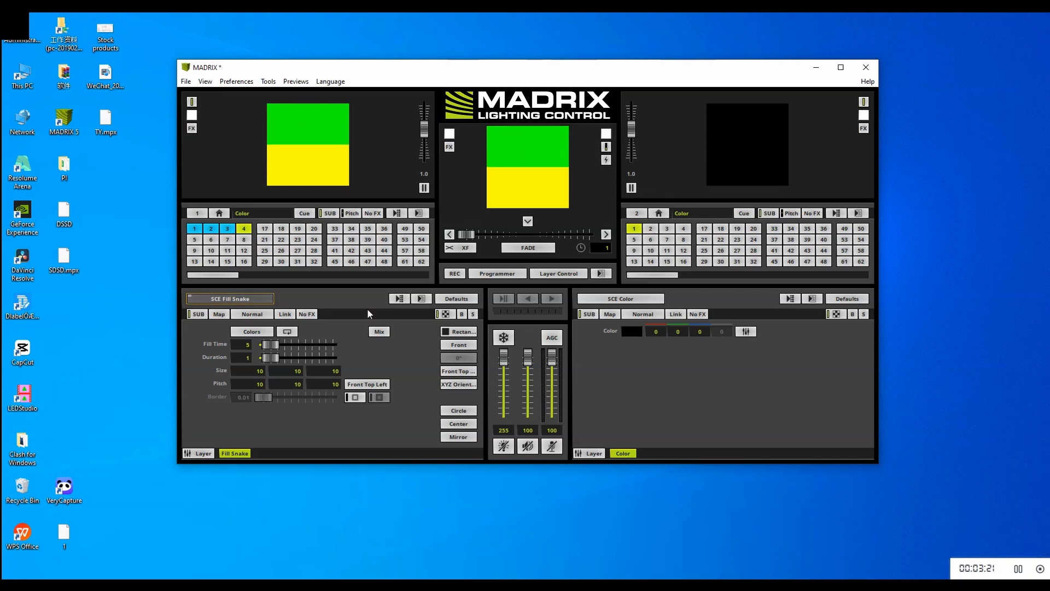
Create a new patch in the MADRIX Patch Editor, removing the current one.
left_click(236, 81)
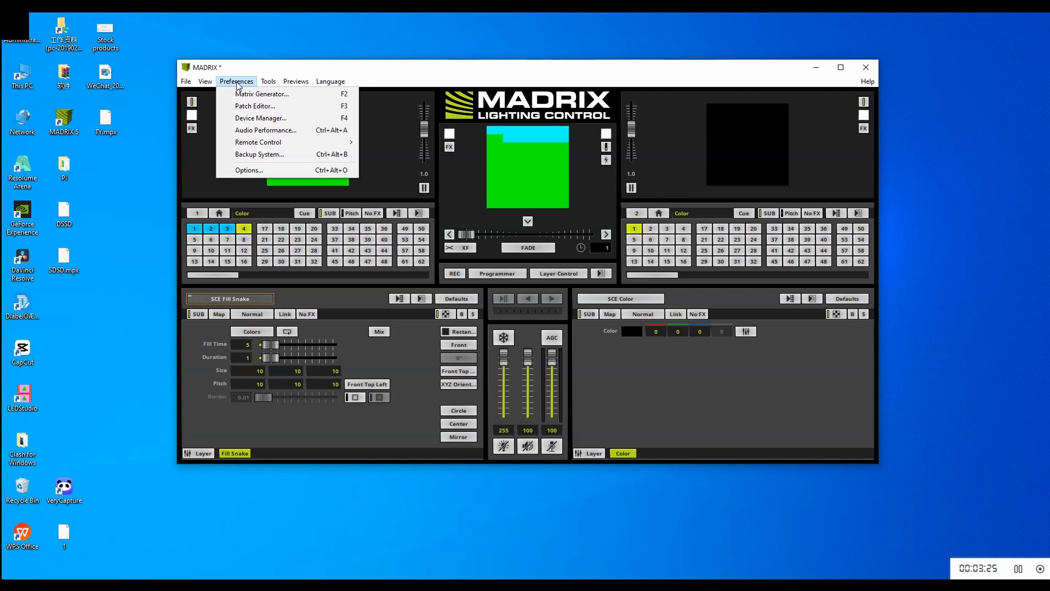
left_click(257, 106)
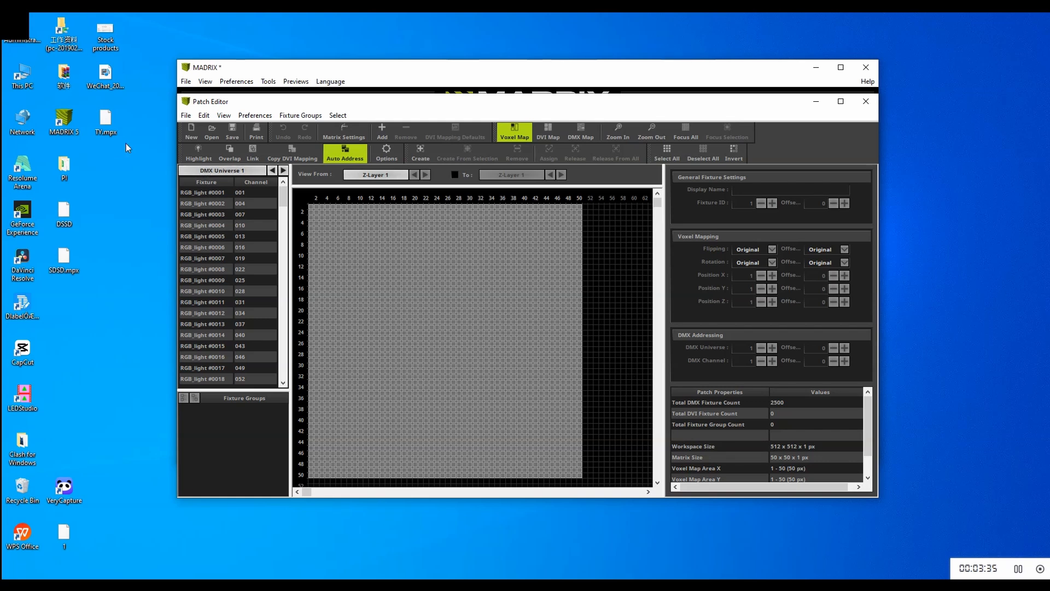
left_click(191, 133)
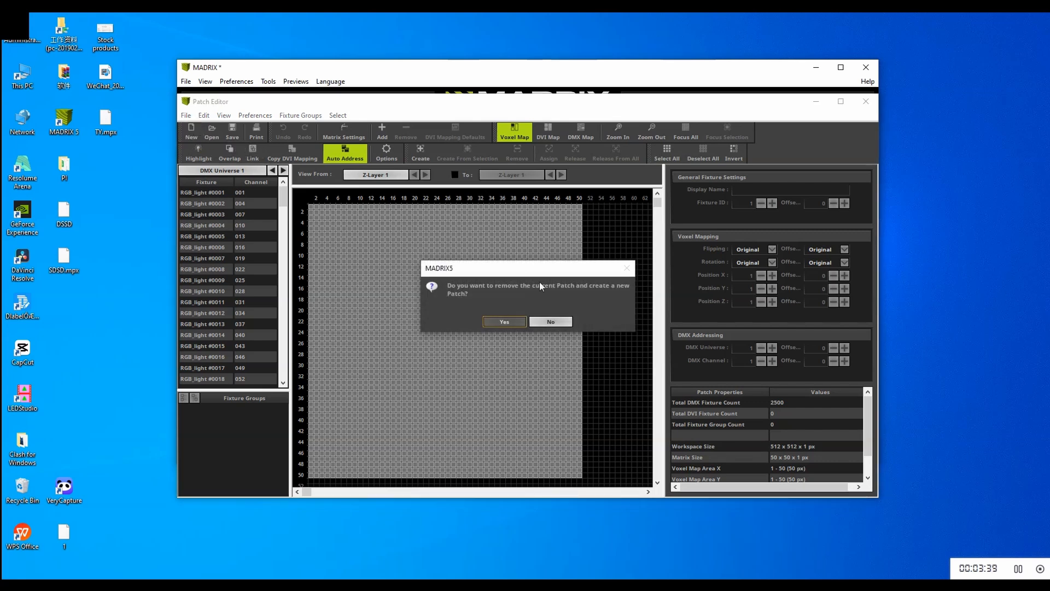
left_click(511, 323)
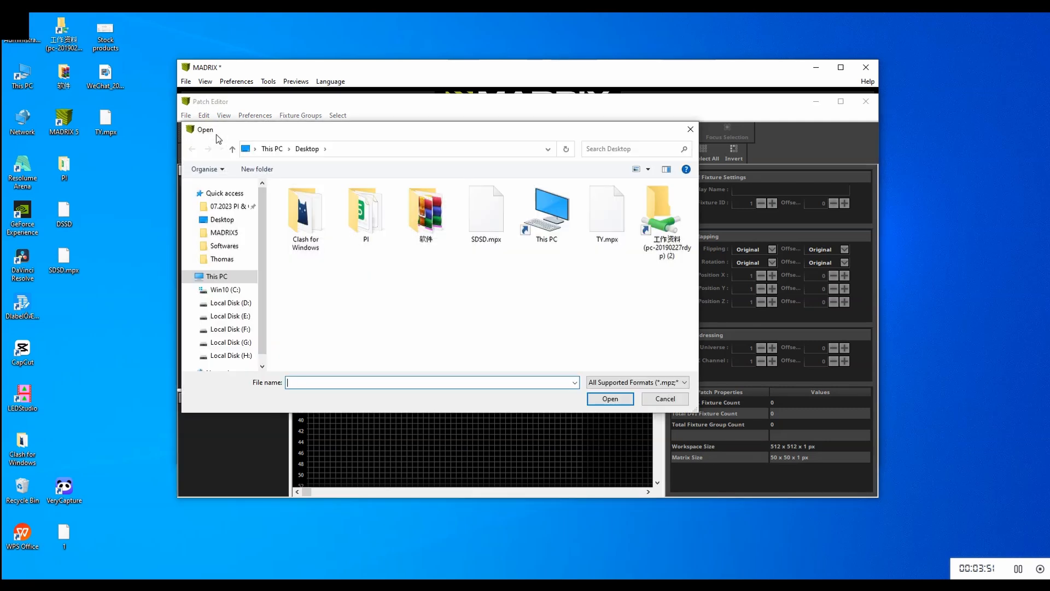
Open TY.mpx from the Desktop in the Patch Editor and select all of its fixtures.
left_click(600, 235)
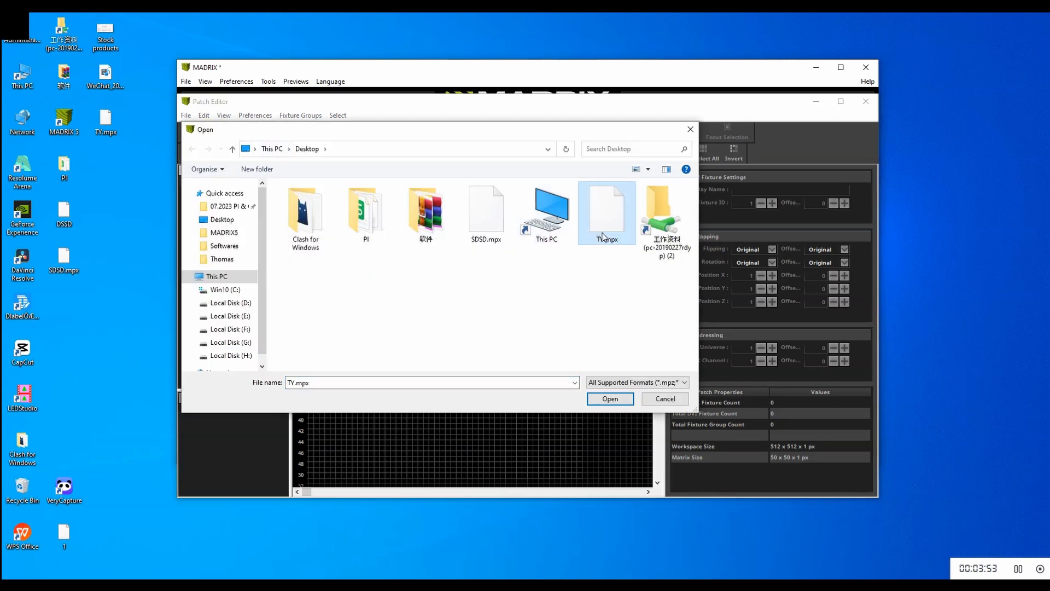
left_click(610, 399)
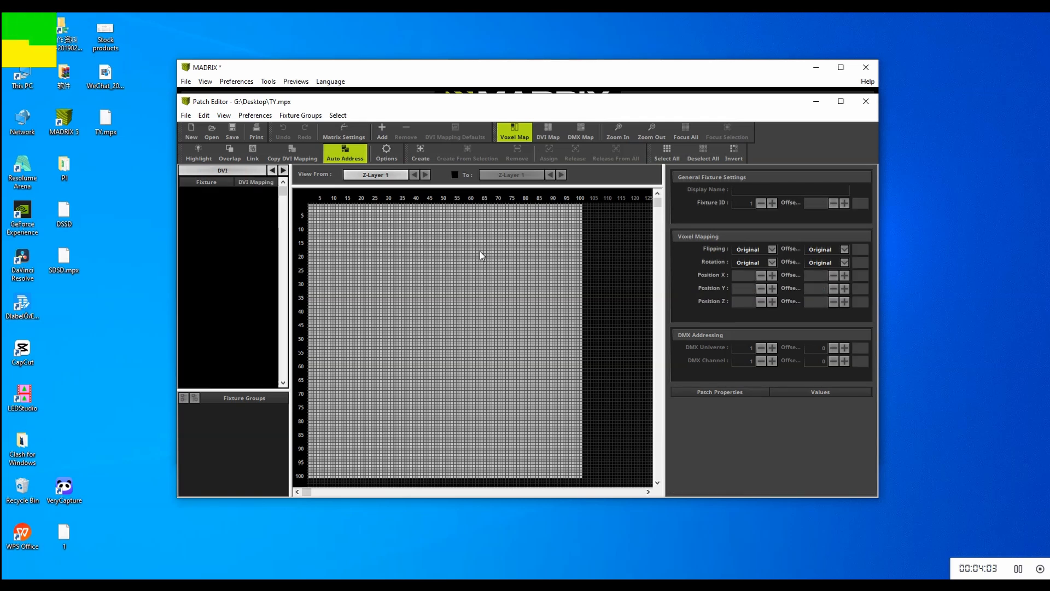
left_click(316, 211)
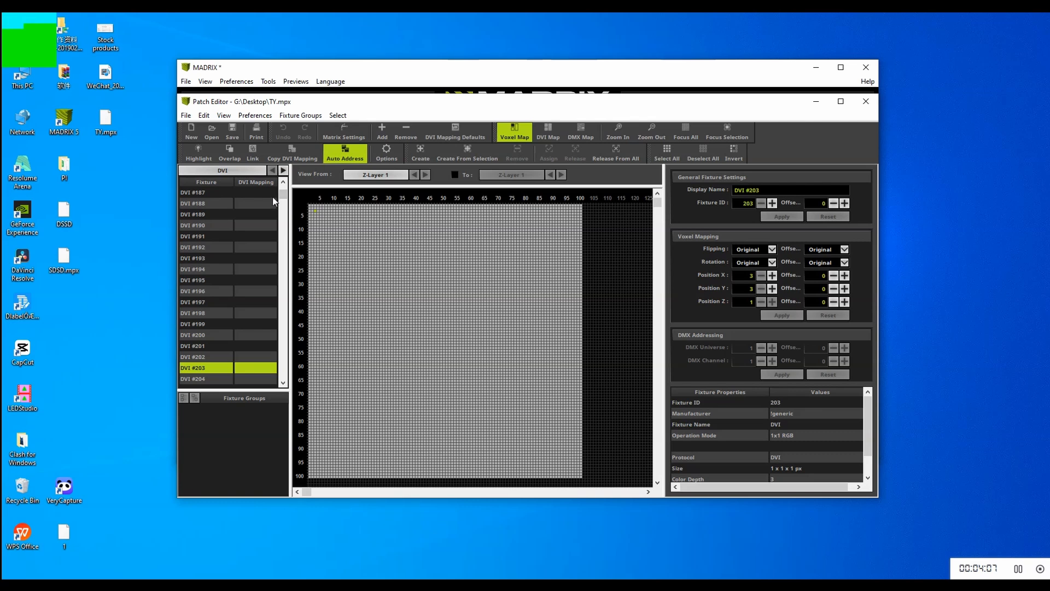
key("ctrl+a")
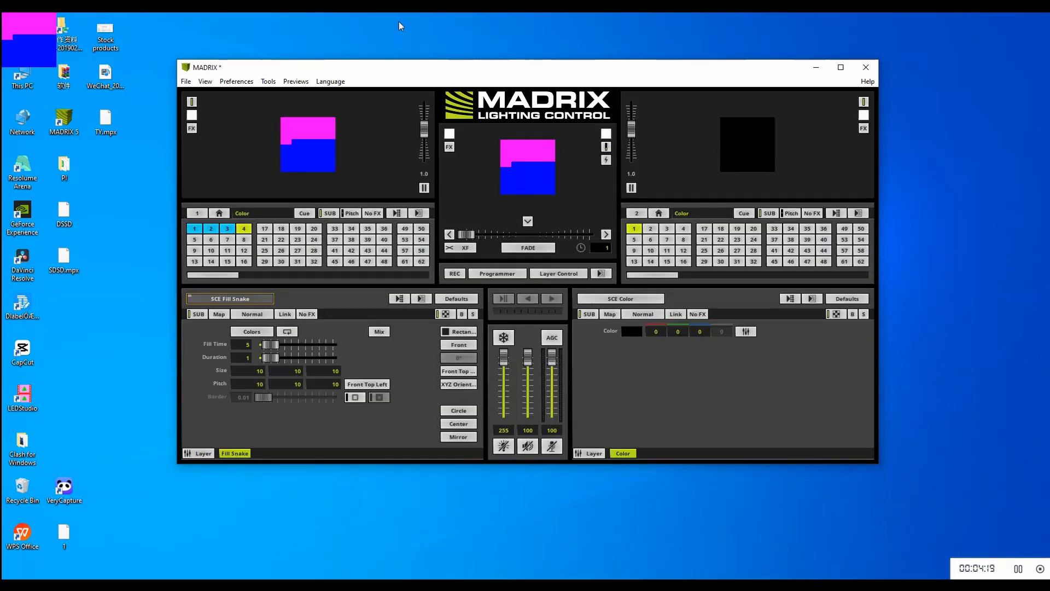
Switch to LED Build, close the Lighting Sculpt window and open the BatchRecord tool.
left_click(488, 585)
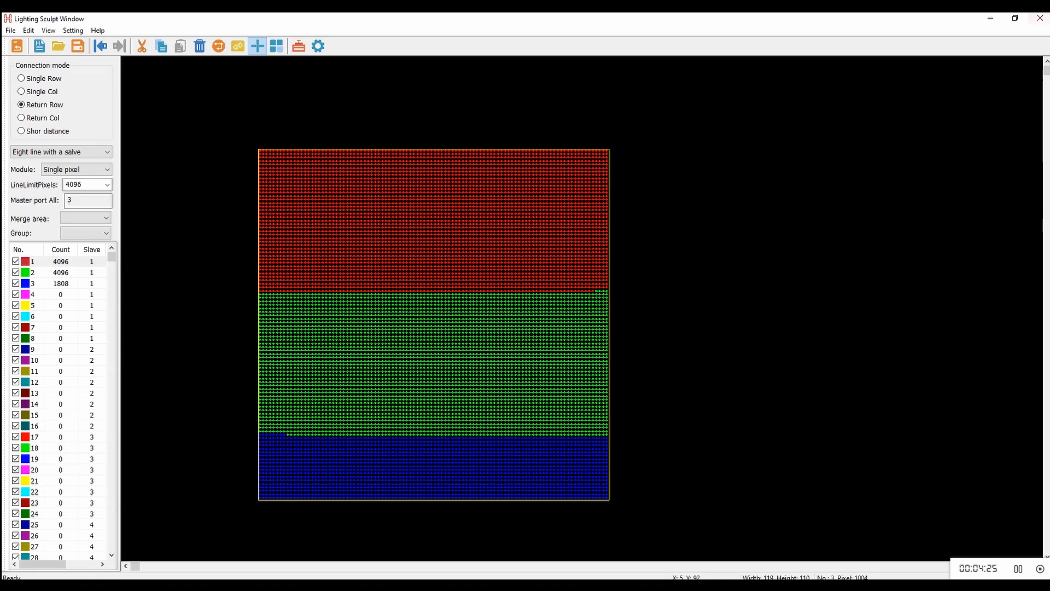
left_click(1040, 21)
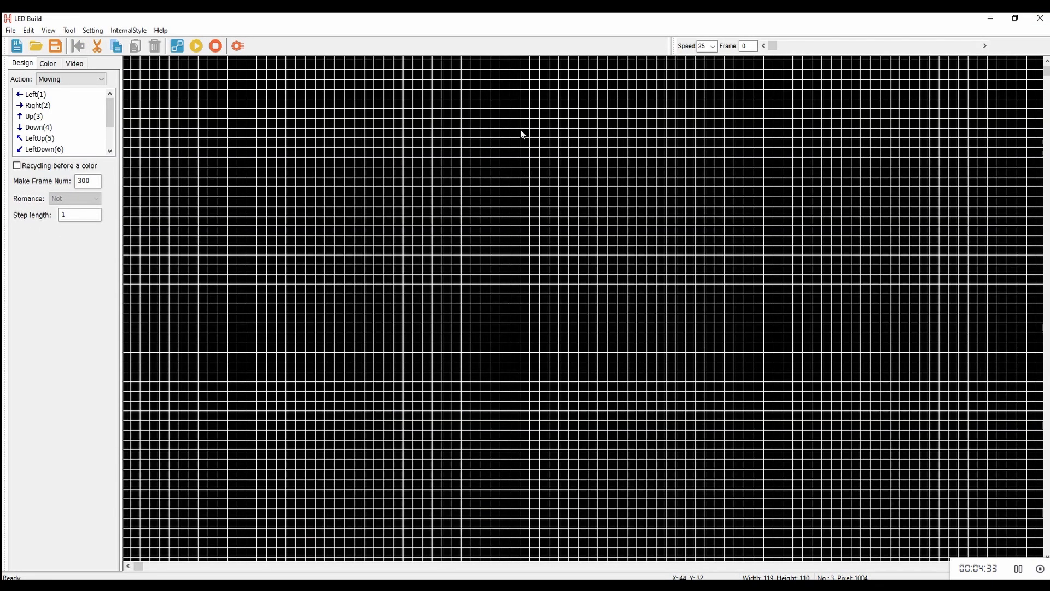
left_click(69, 30)
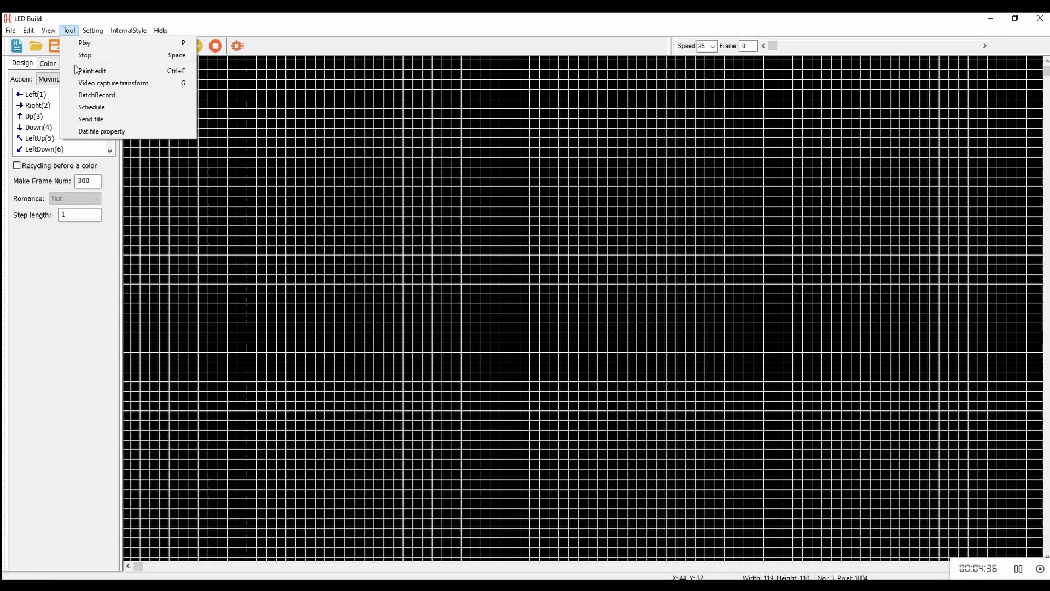
left_click(99, 101)
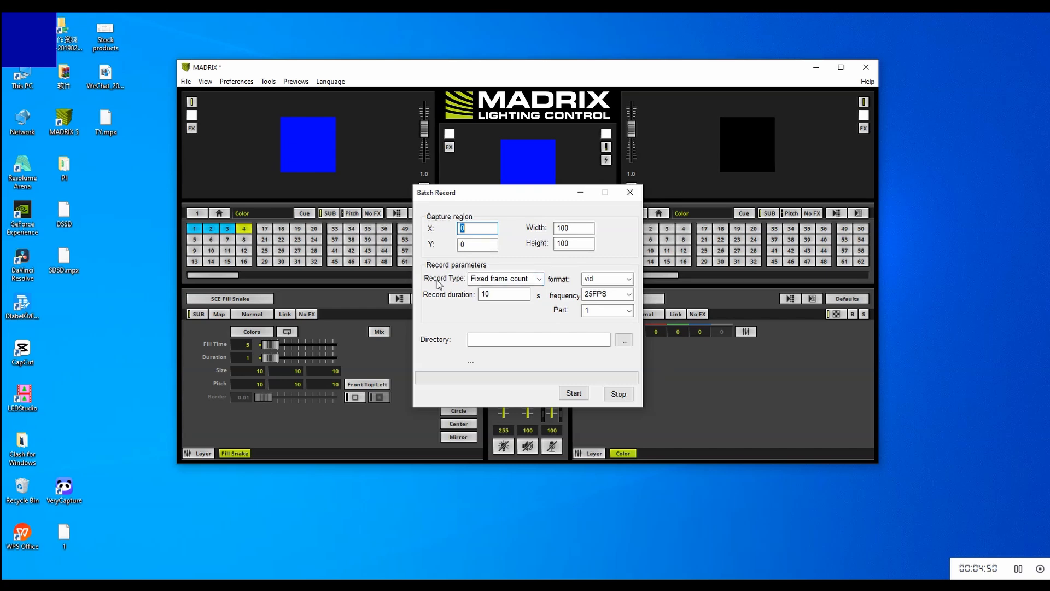
Set the batch record type to Fixed time and the part count to 4.
left_click(540, 279)
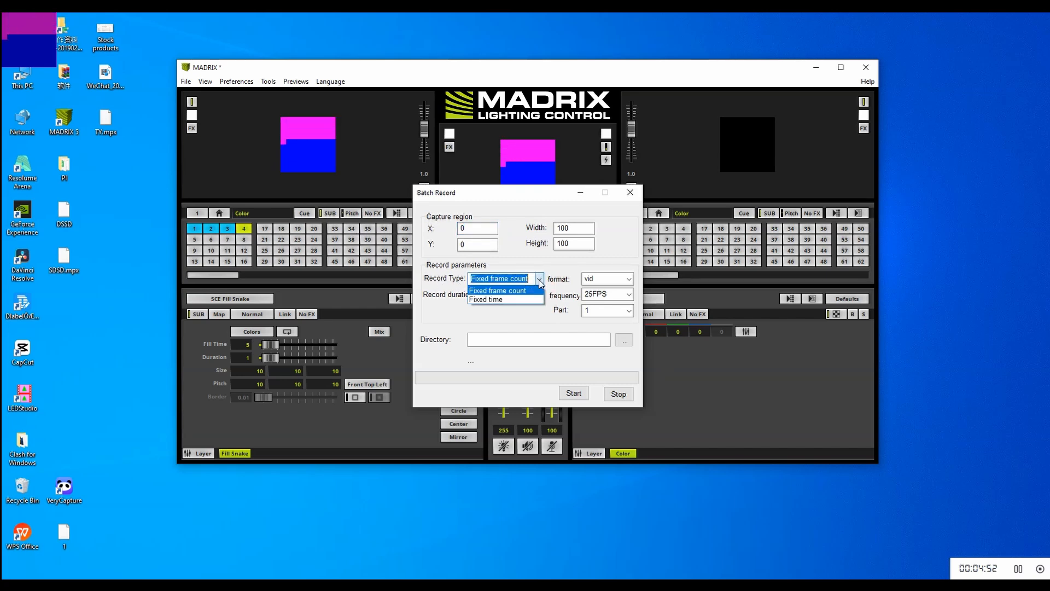
left_click(530, 299)
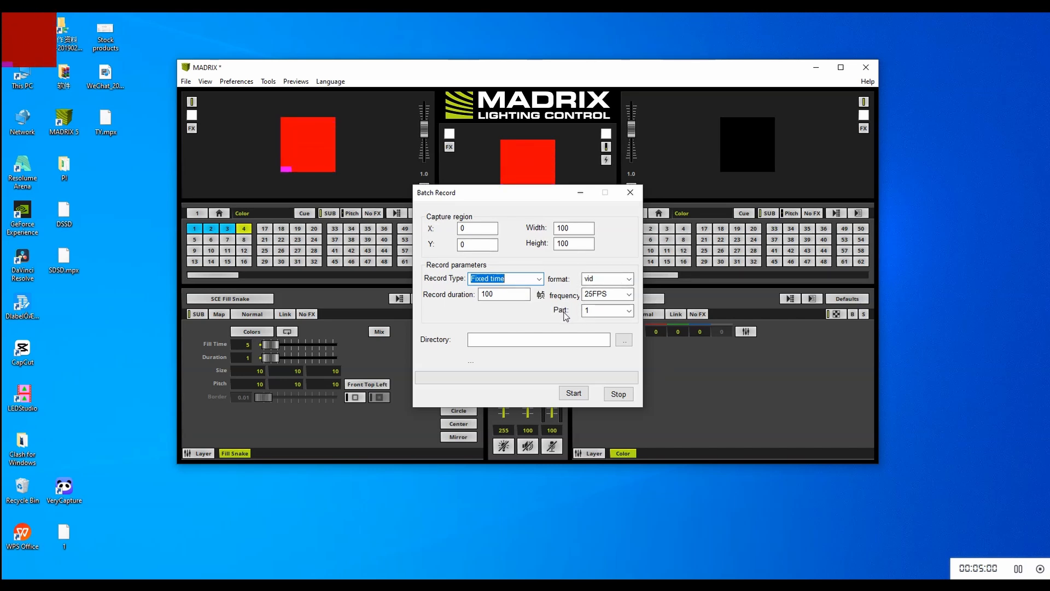
left_click(629, 311)
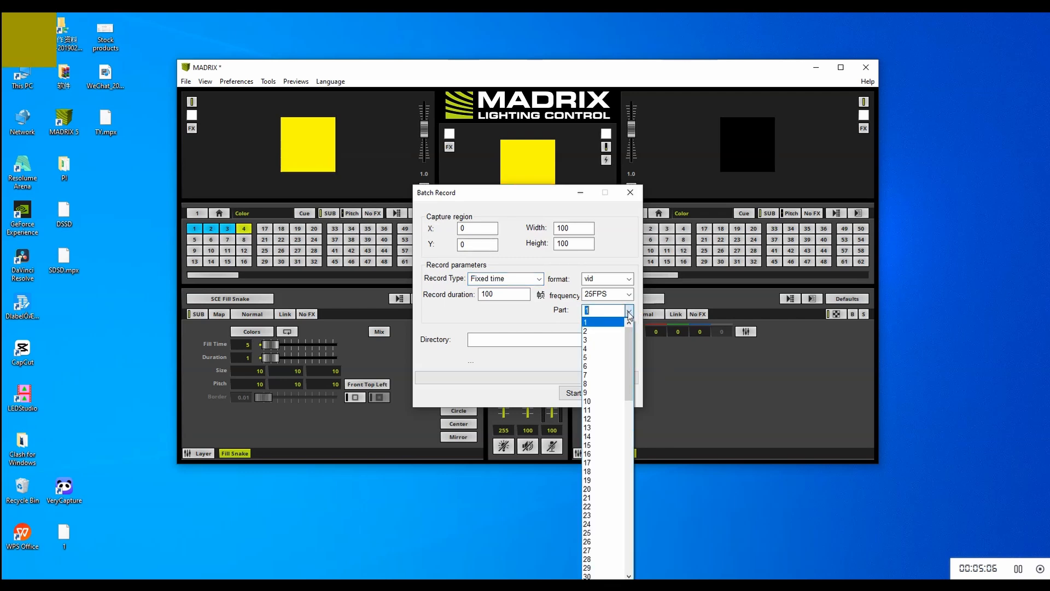
left_click(599, 350)
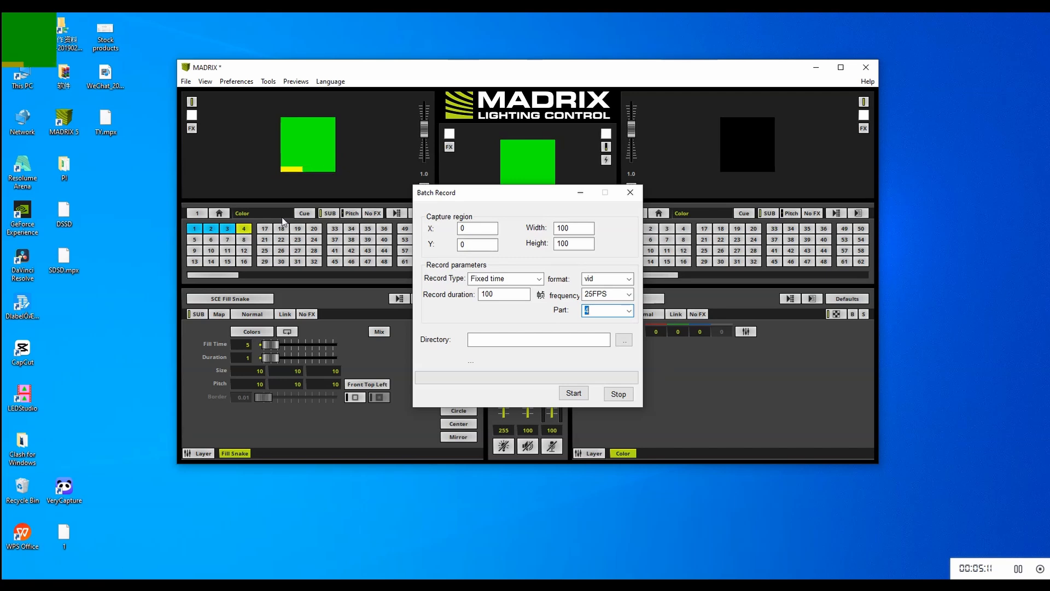
Choose DVI output for both External Preview 1 and External Preview 2 in MADRIX.
left_click(299, 85)
mouse_move(326, 135)
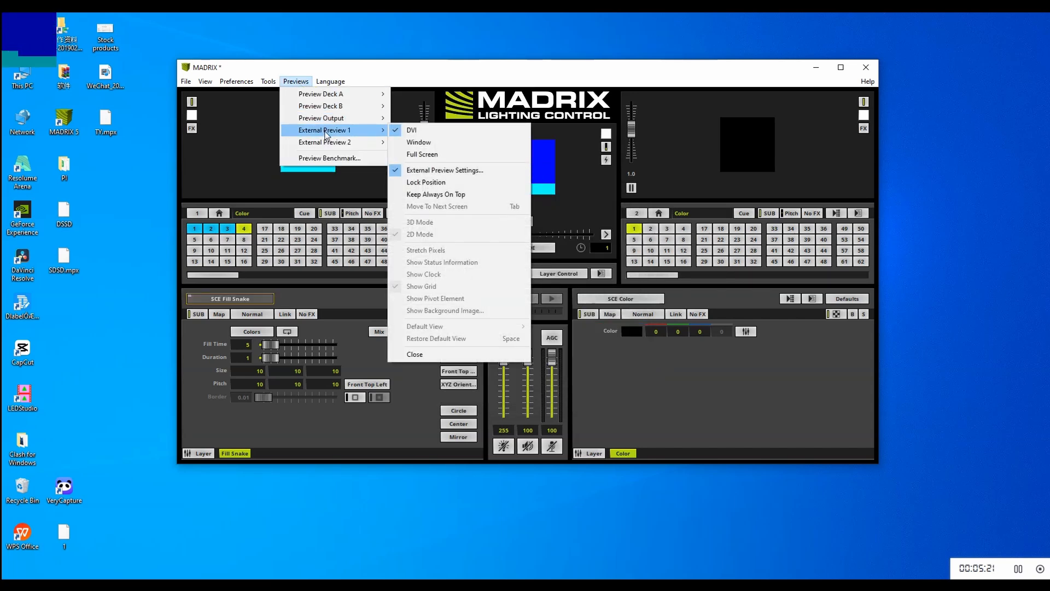
left_click(411, 132)
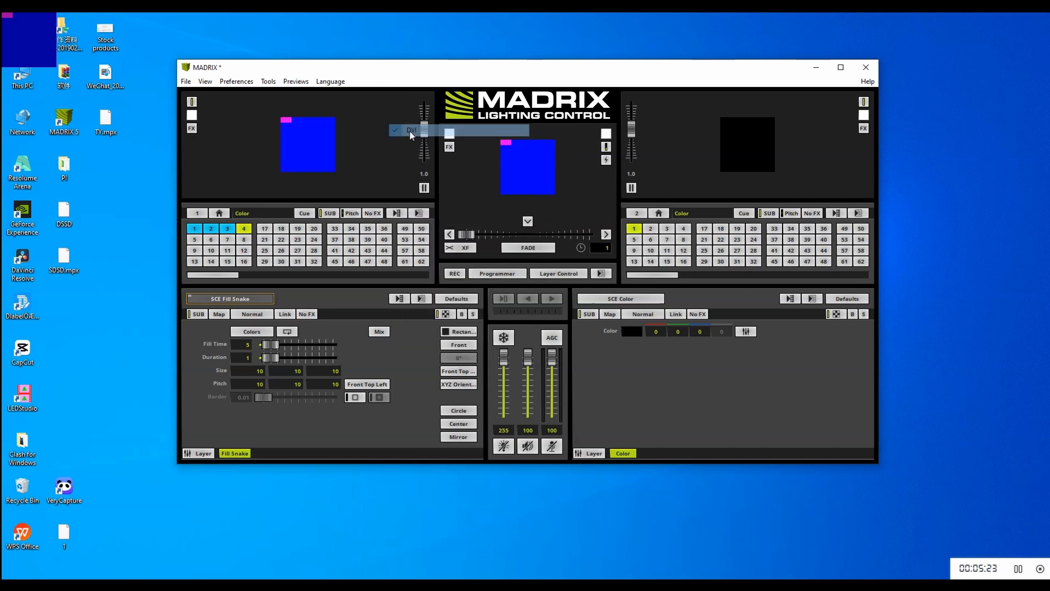
left_click(296, 81)
mouse_move(339, 141)
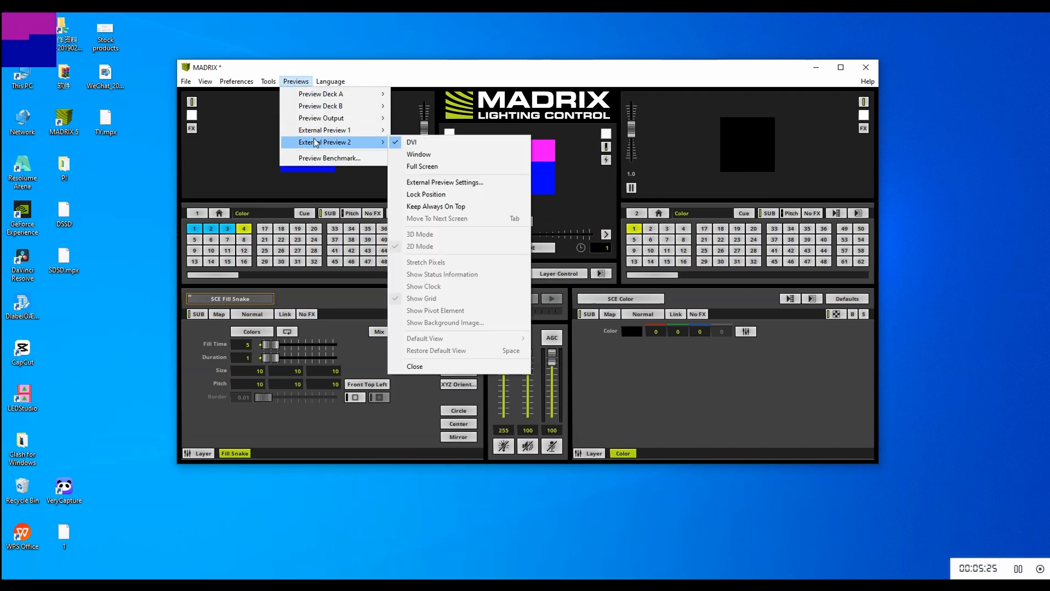
left_click(415, 146)
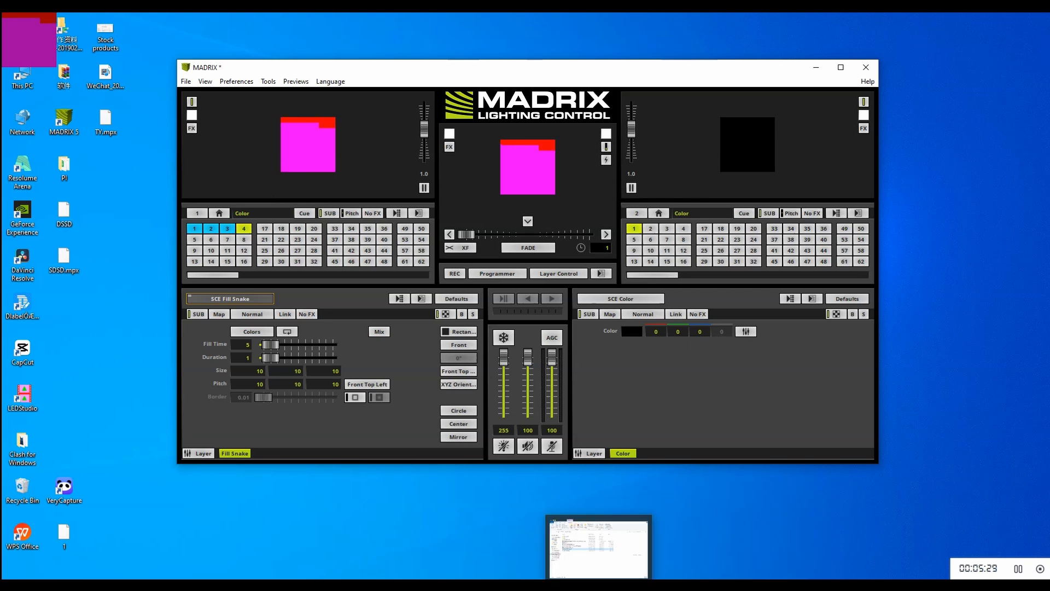
Return to the Batch Record window and set the saving directory to the Desktop.
left_click(499, 588)
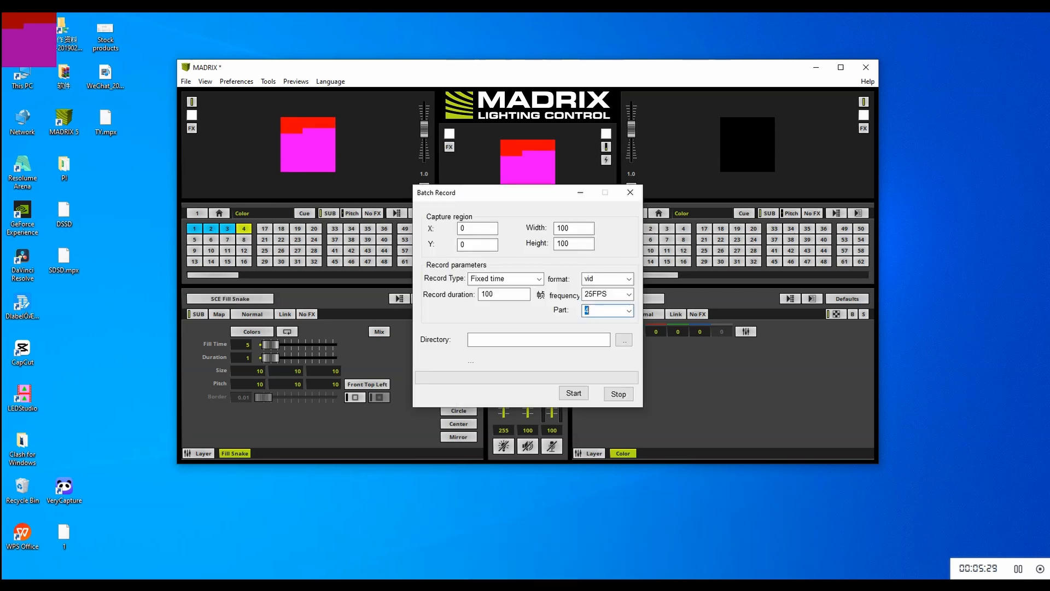
left_click(569, 394)
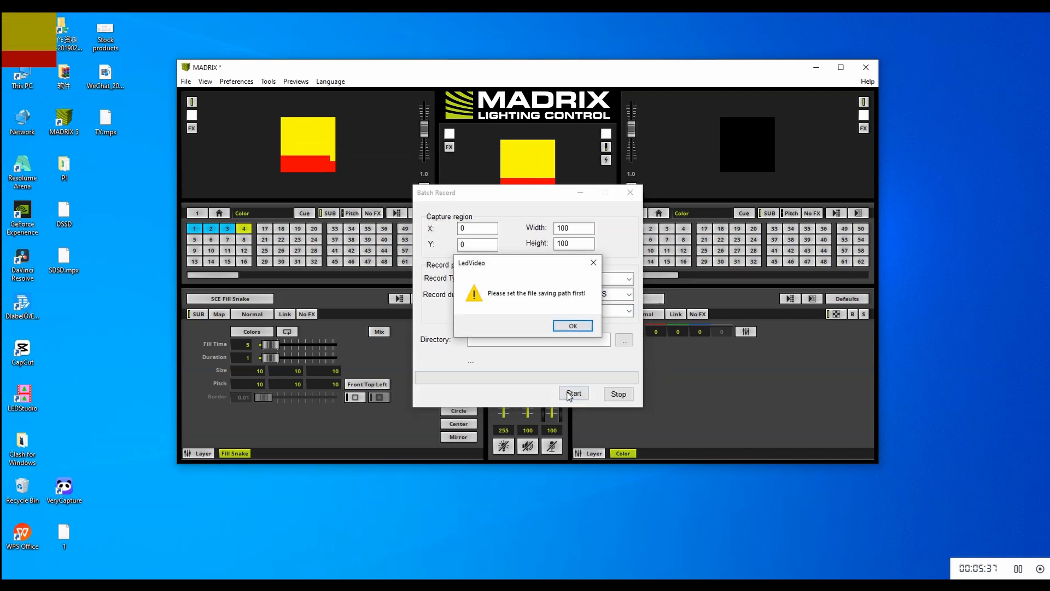
left_click(594, 263)
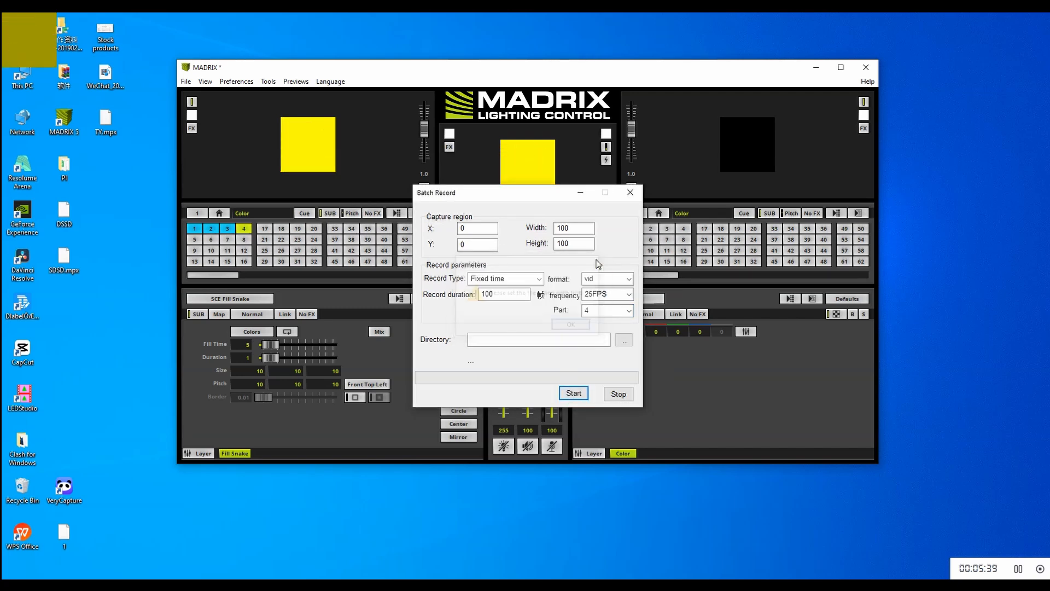
left_click(626, 340)
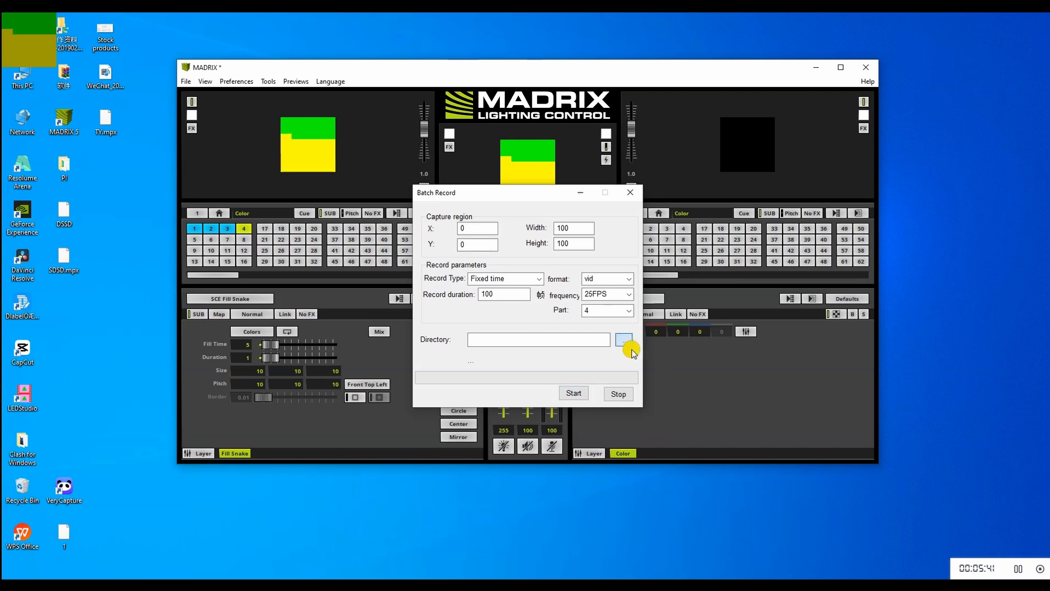
left_click(455, 229)
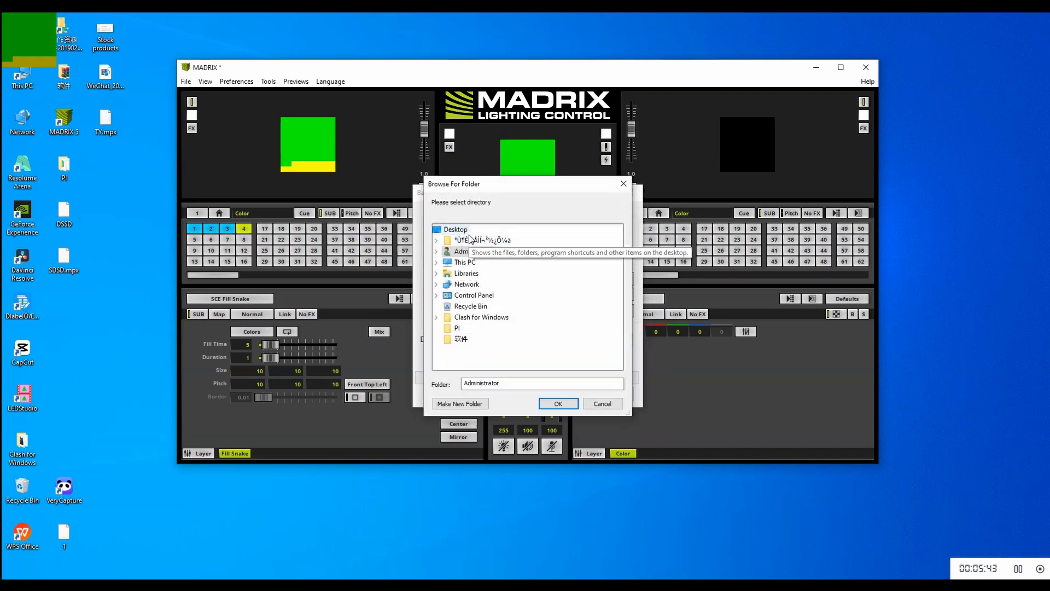
left_click(558, 403)
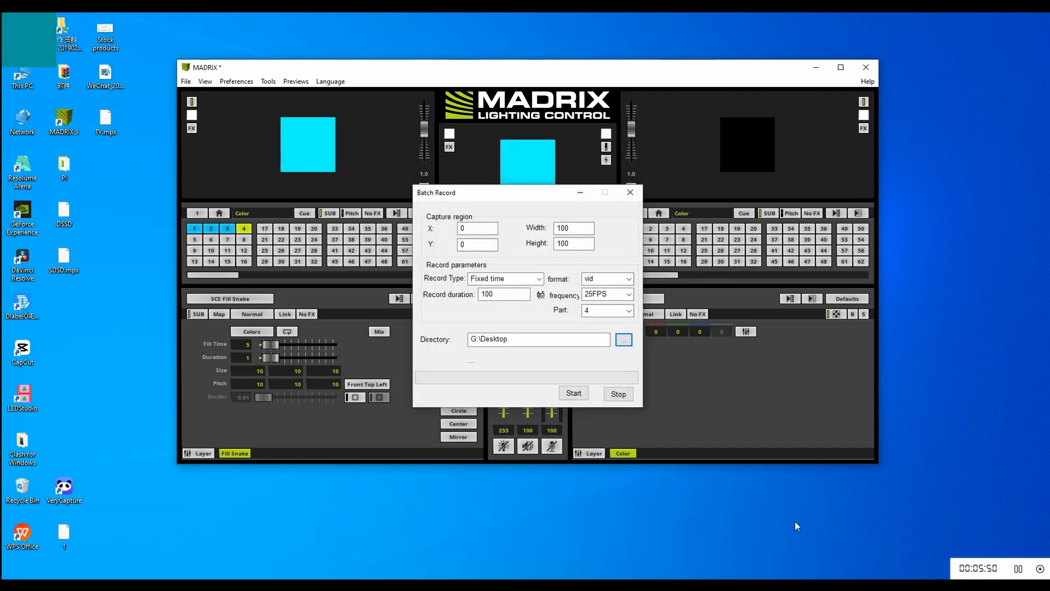
Run the batch recording to completion and close the Batch Record window.
left_click(574, 394)
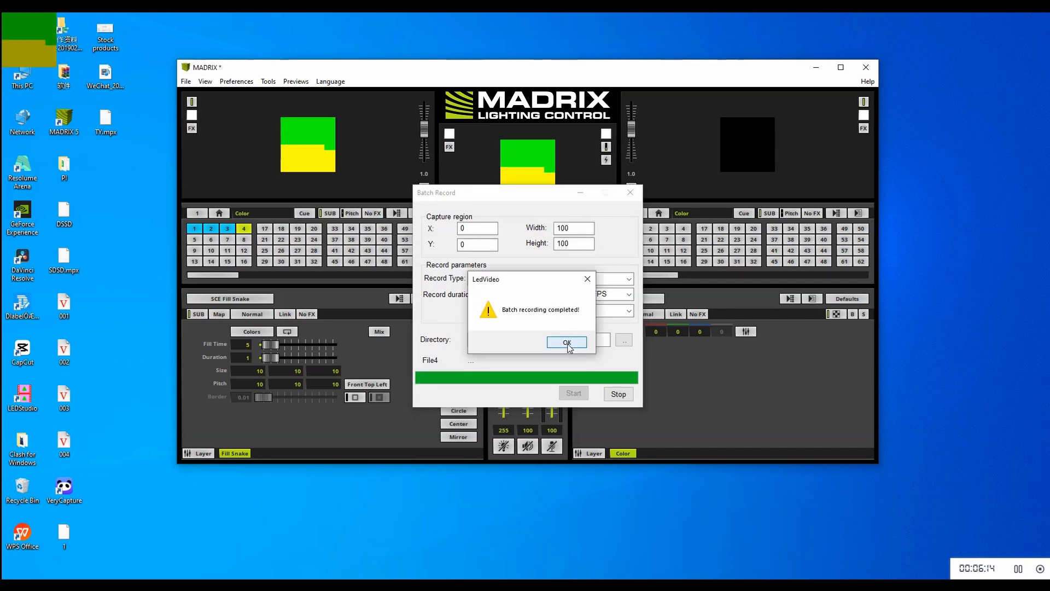
left_click(566, 343)
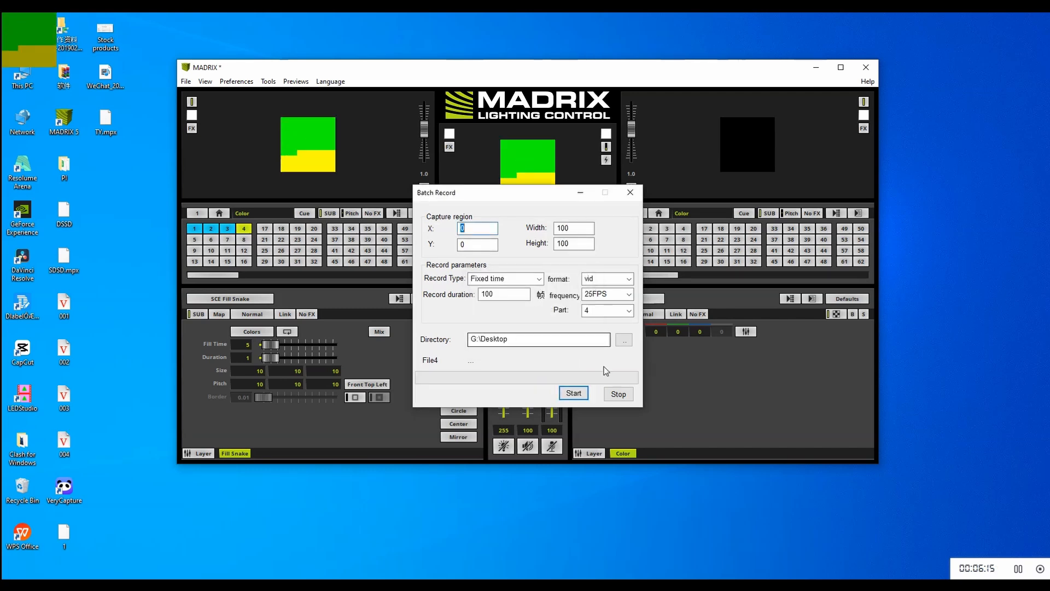
left_click(632, 193)
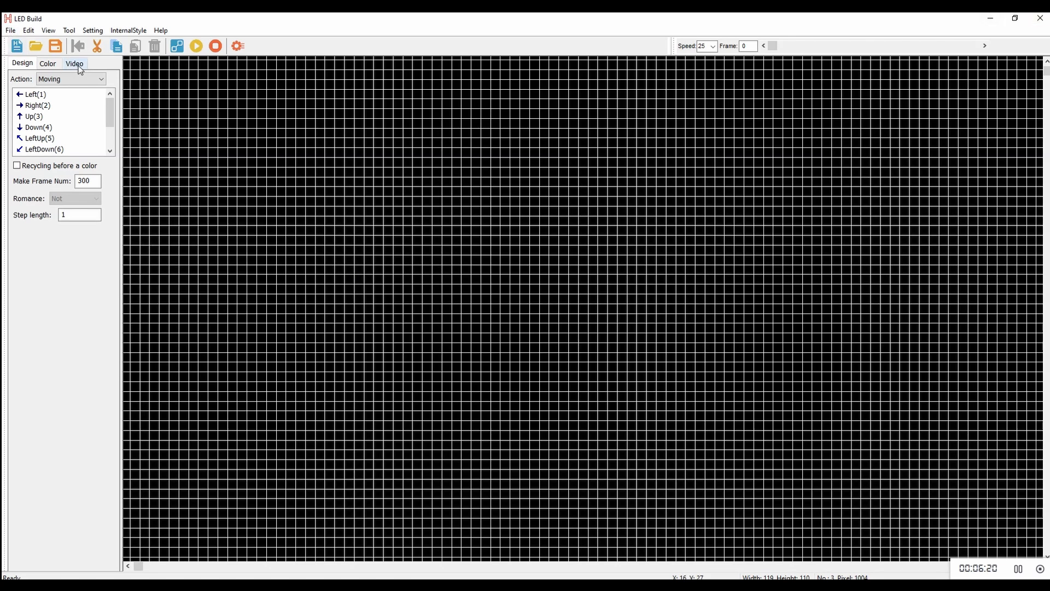
Import the four recorded videos 001, 002, 003 and 004 from the Desktop into LED Build's video list.
left_click(988, 19)
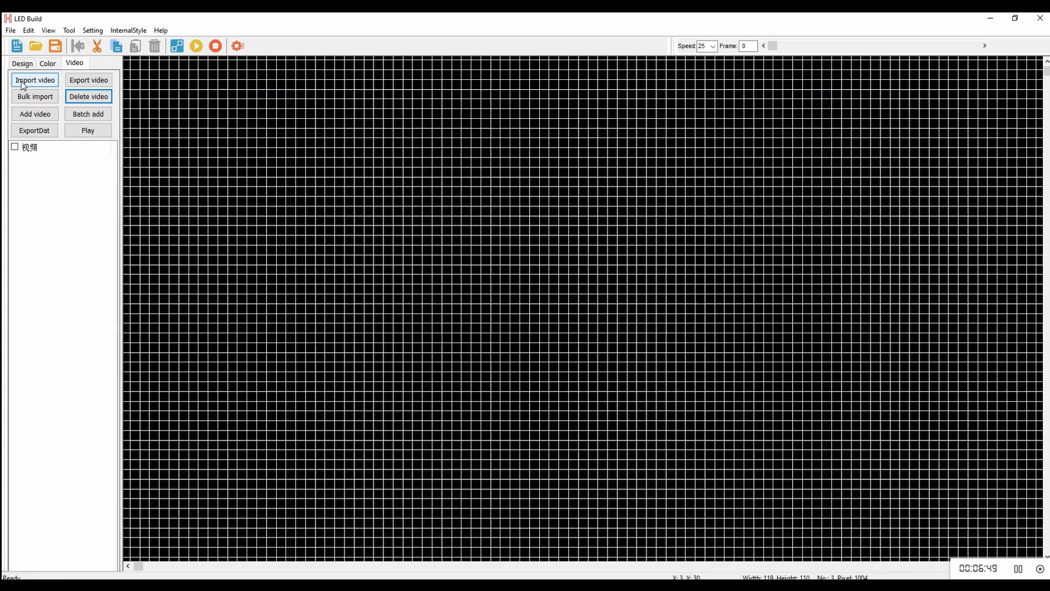
left_click(23, 86)
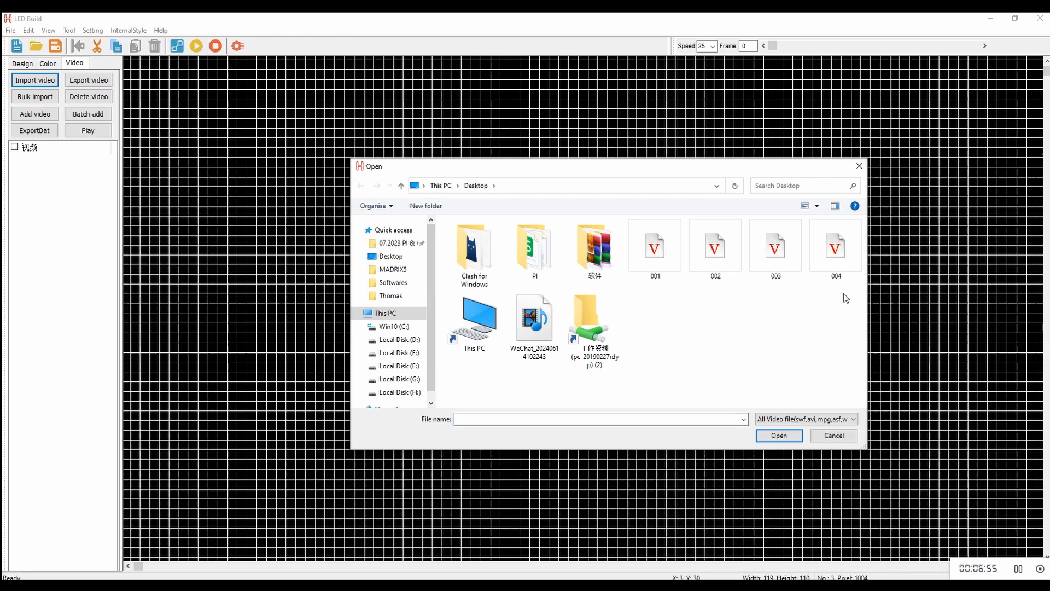
left_click(826, 277)
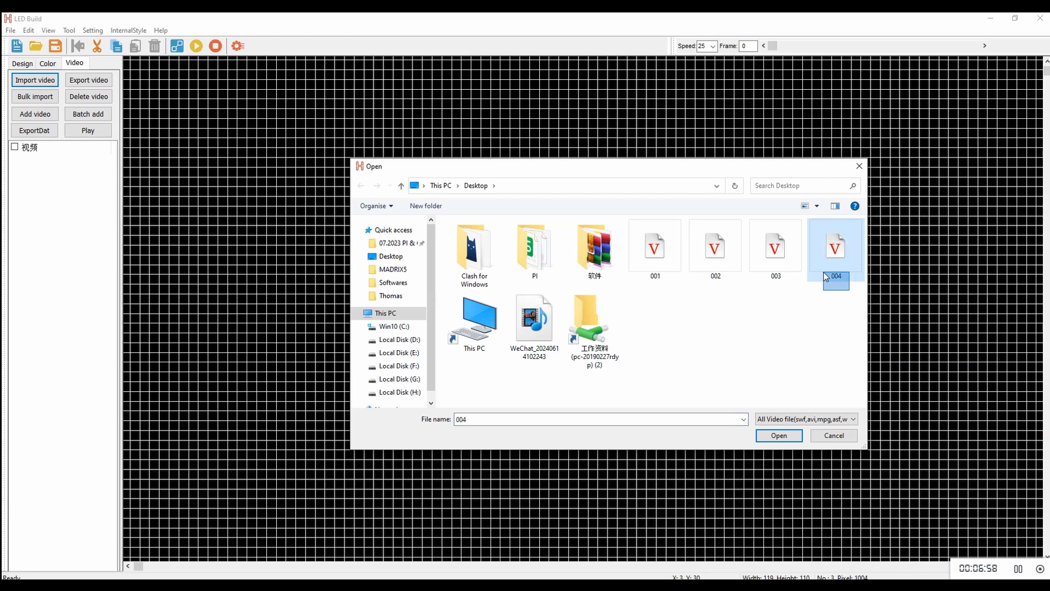
left_click_drag(826, 277, 637, 239)
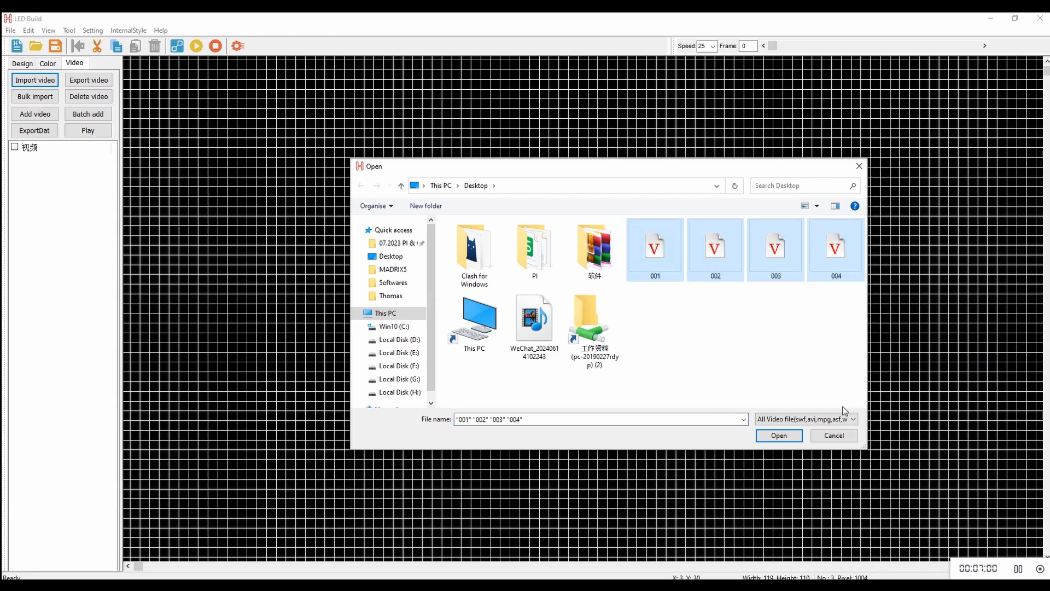
left_click(785, 436)
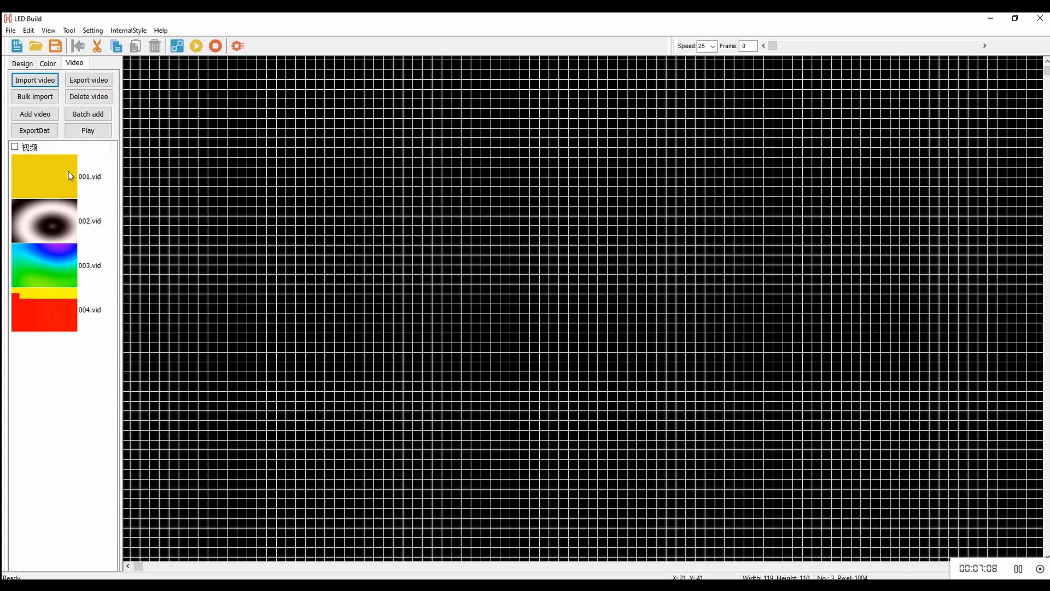
Select all imported videos and export them as dat files to the Desktop.
left_click(15, 148)
left_click(39, 131)
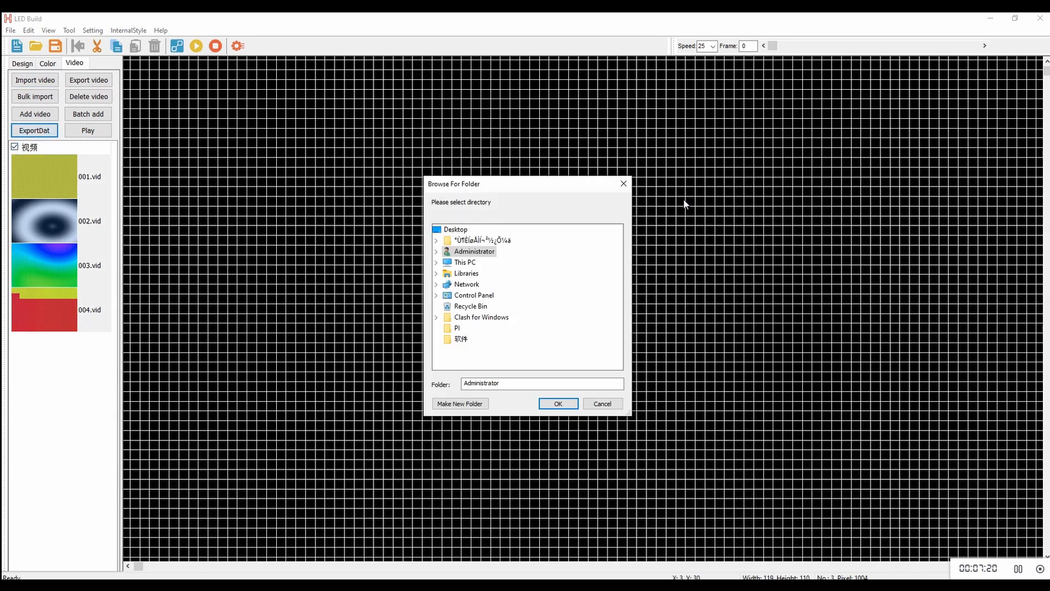
left_click(452, 235)
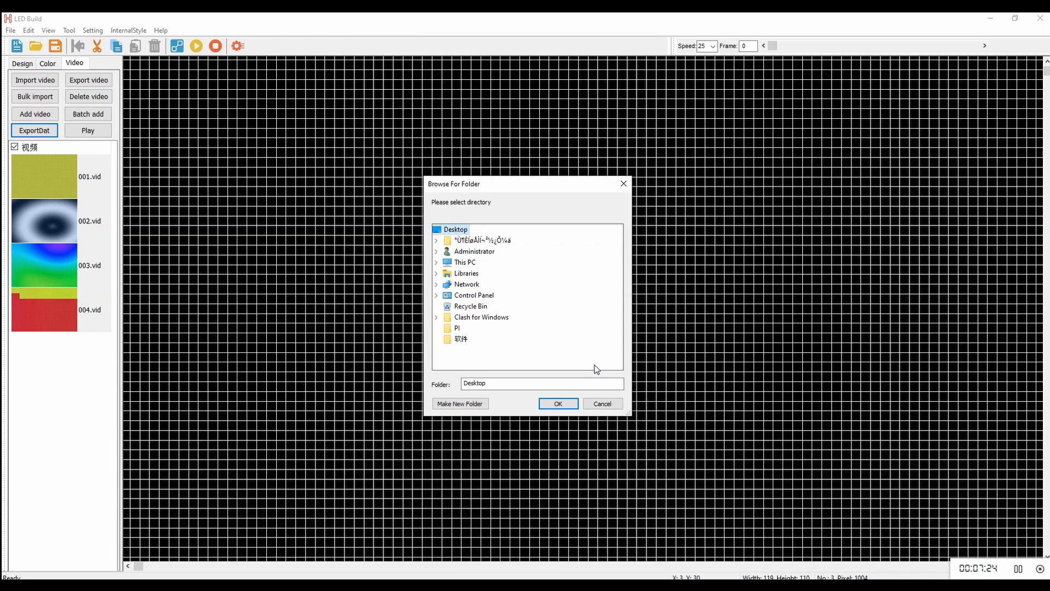
left_click(560, 404)
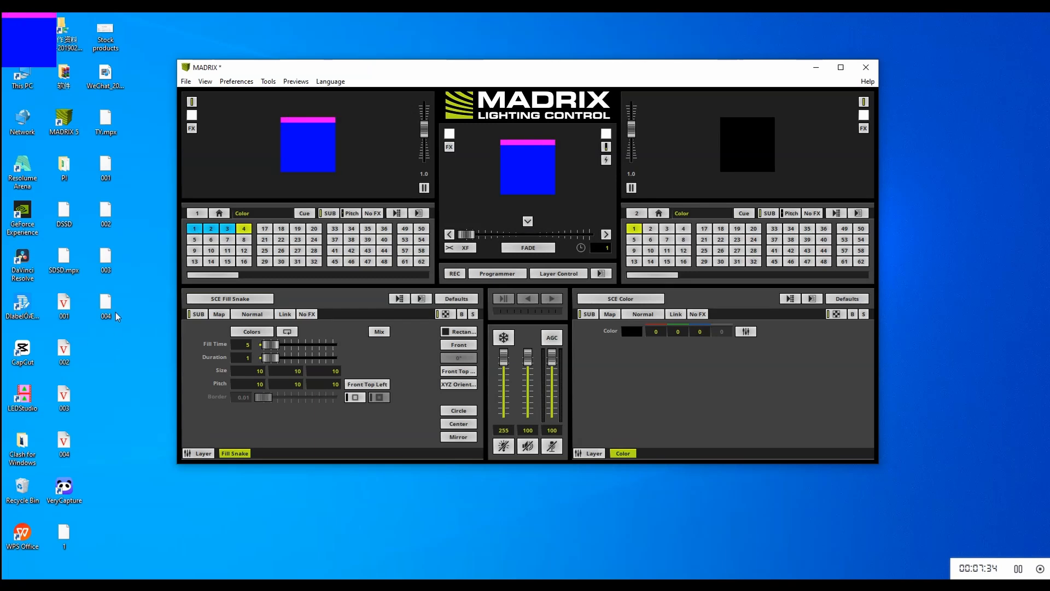
Check the file type of the exported 004 file on the desktop in its properties.
right_click(109, 310)
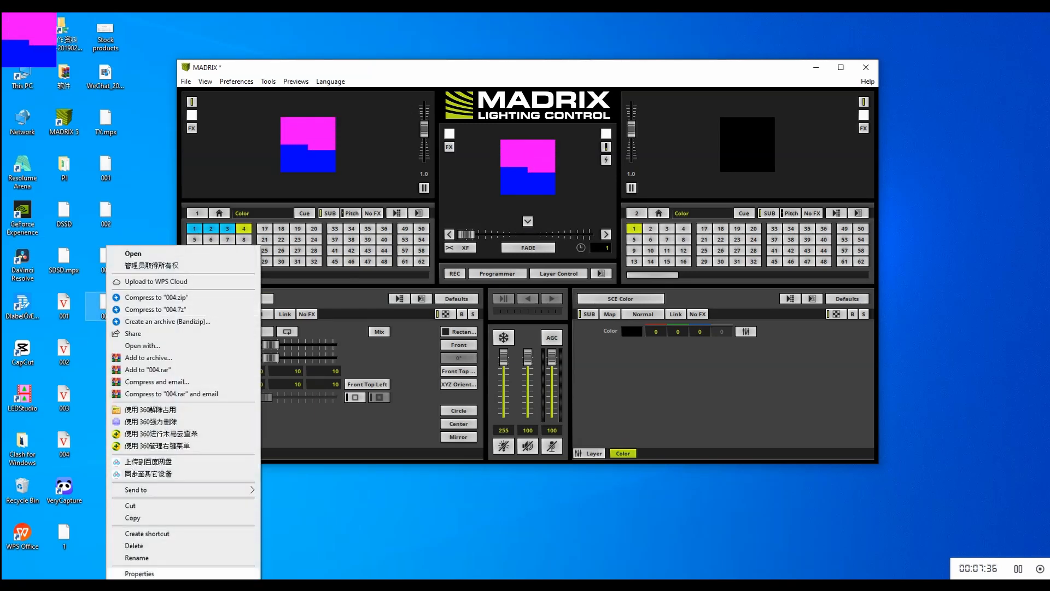
left_click(144, 574)
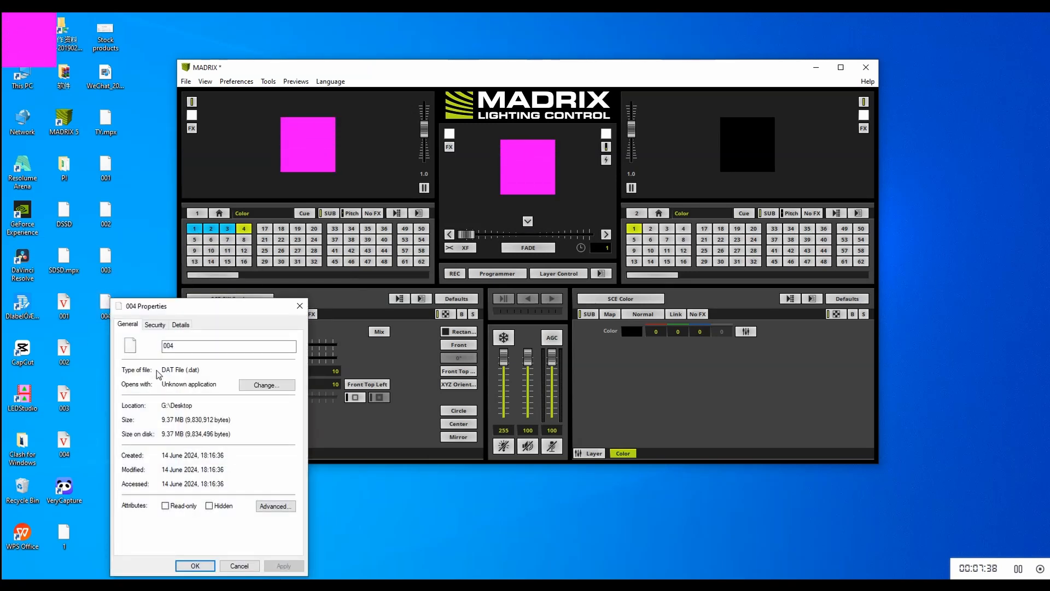
left_click(301, 305)
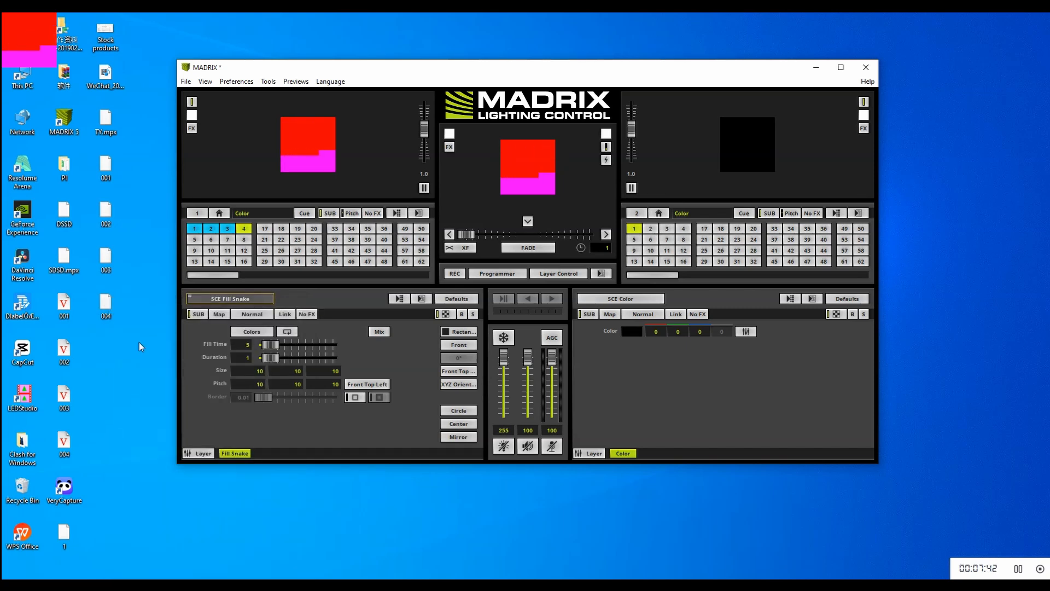